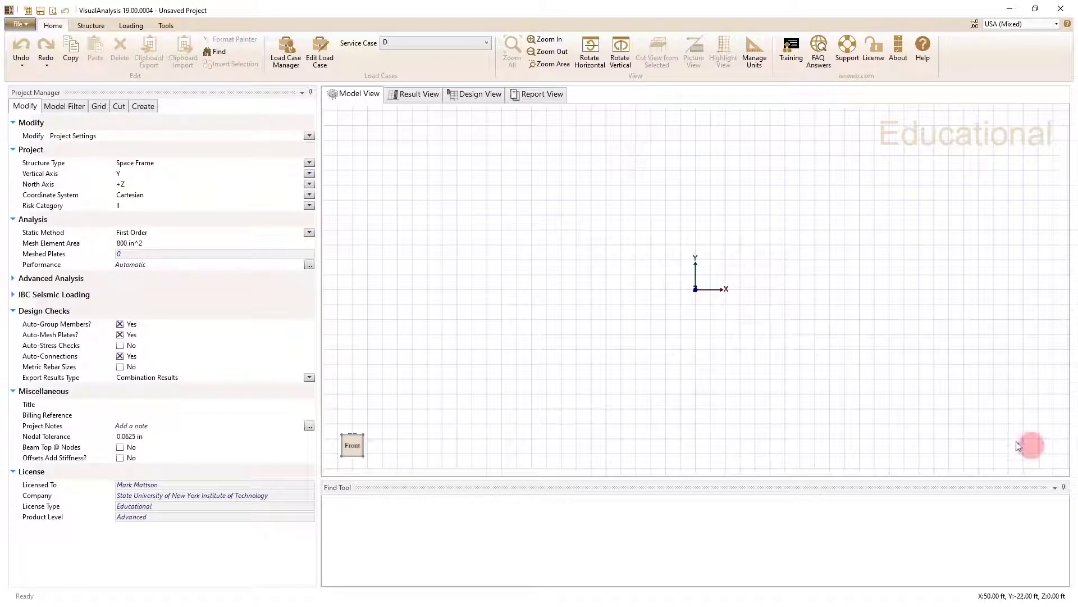
# Make the structure type Plane Frame and use kNewtons & Meters as the project unit style
pyautogui.click(309, 163)
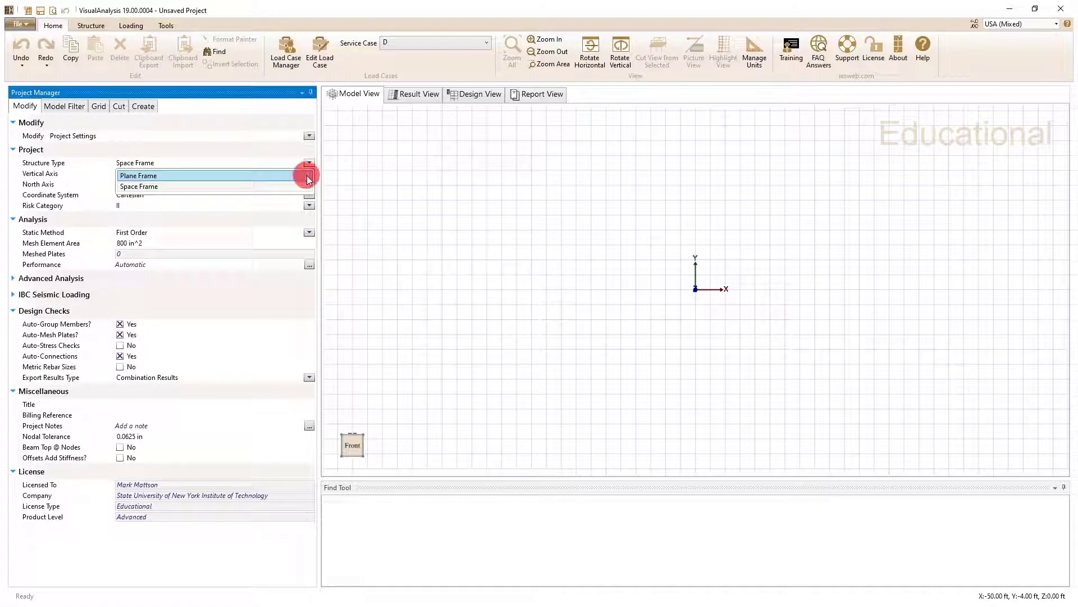
pyautogui.click(307, 177)
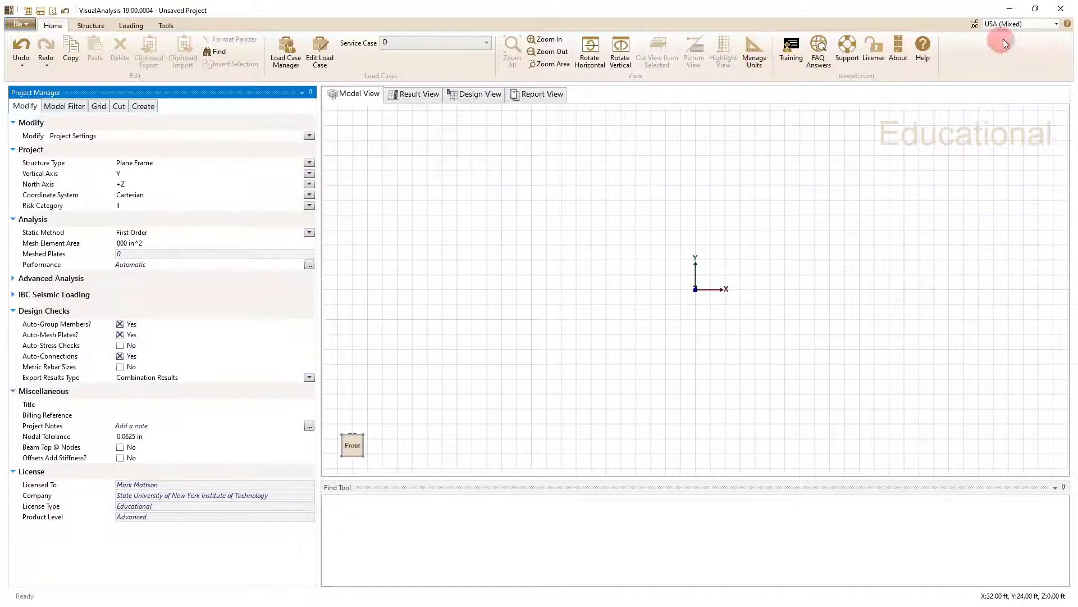
pyautogui.click(758, 59)
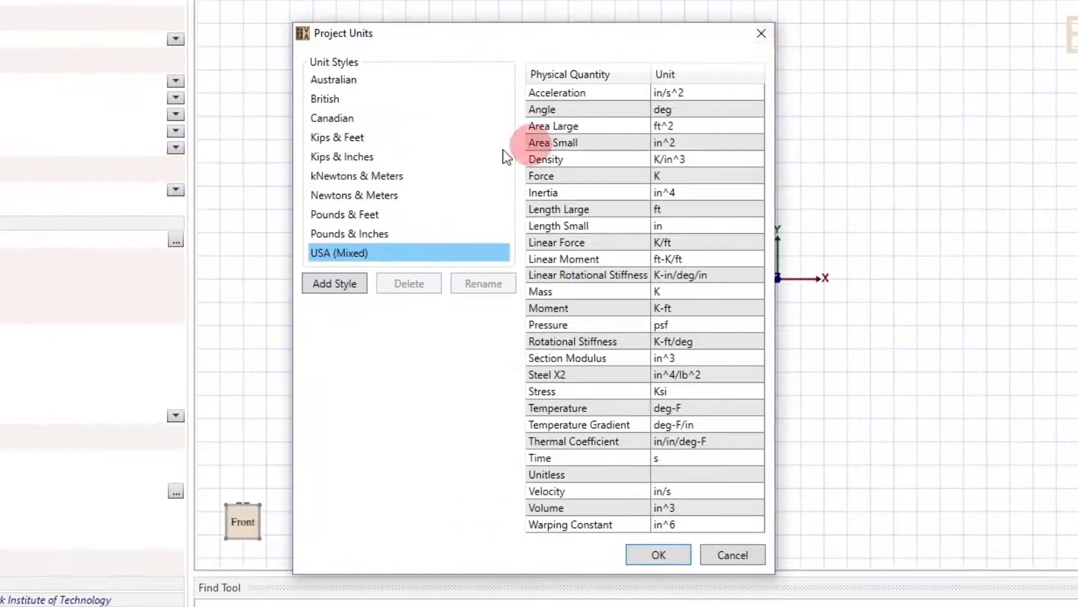
pyautogui.click(489, 216)
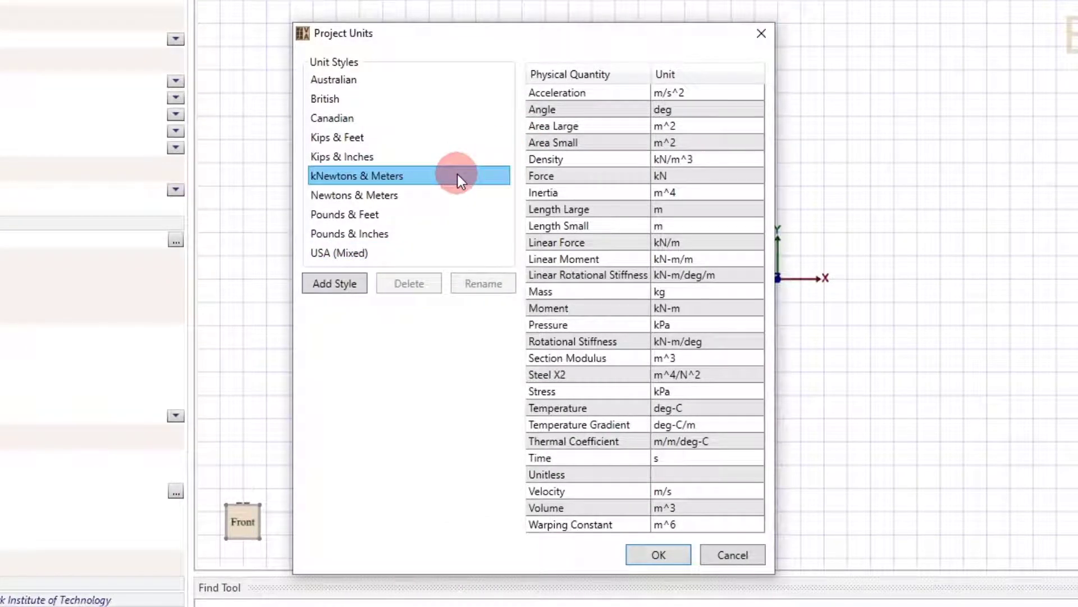
pyautogui.click(655, 555)
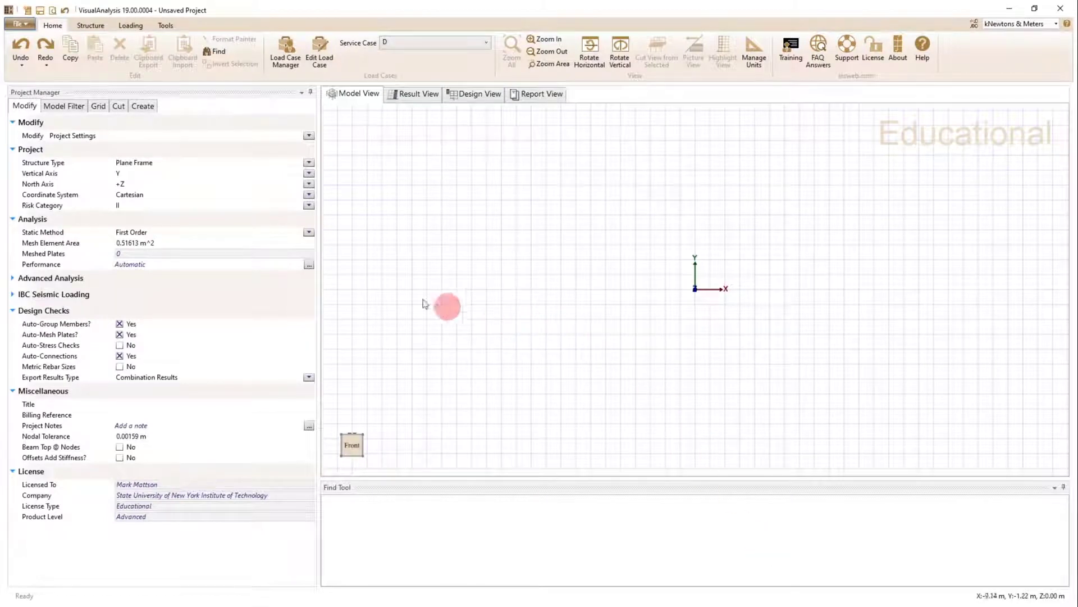
# Set the grid X-Spacing and Y-Spacing to 1 m and switch to the Structure drawing tools
pyautogui.click(98, 106)
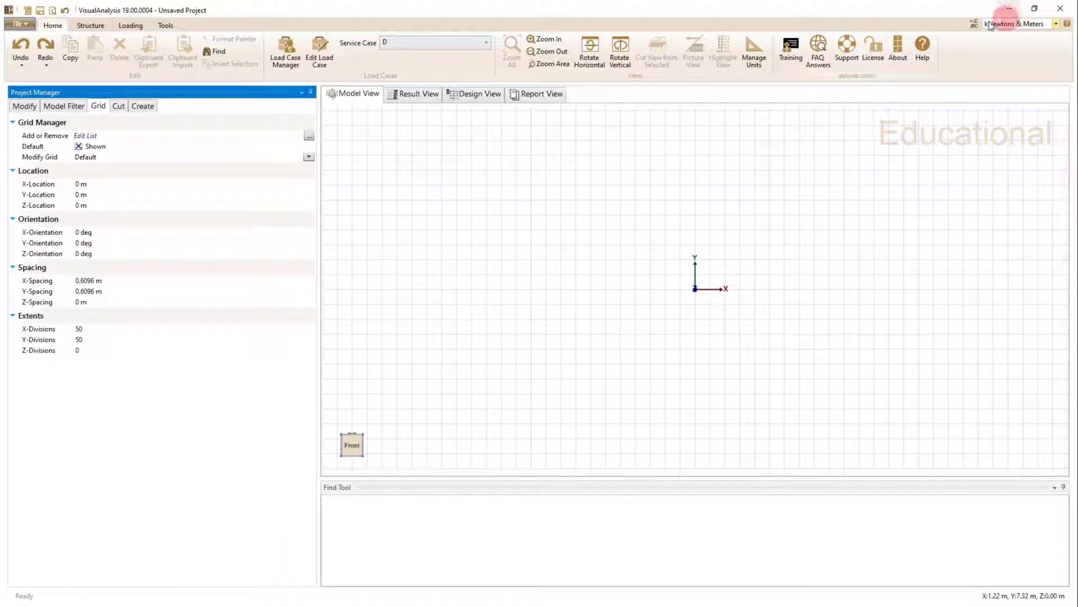
pyautogui.click(119, 292)
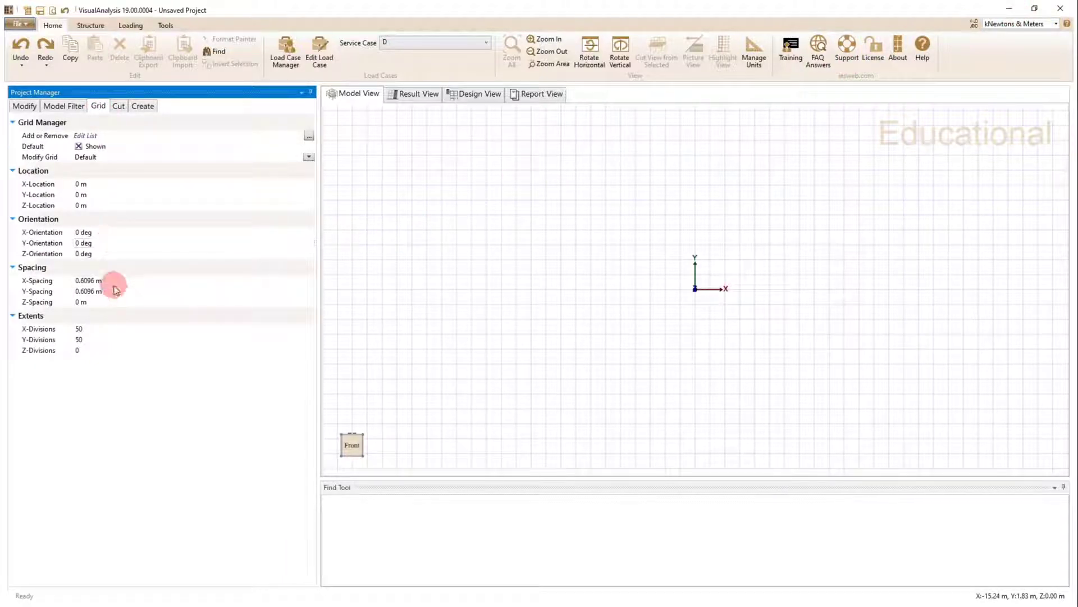
pyautogui.click(115, 281)
pyautogui.doubleClick(114, 283)
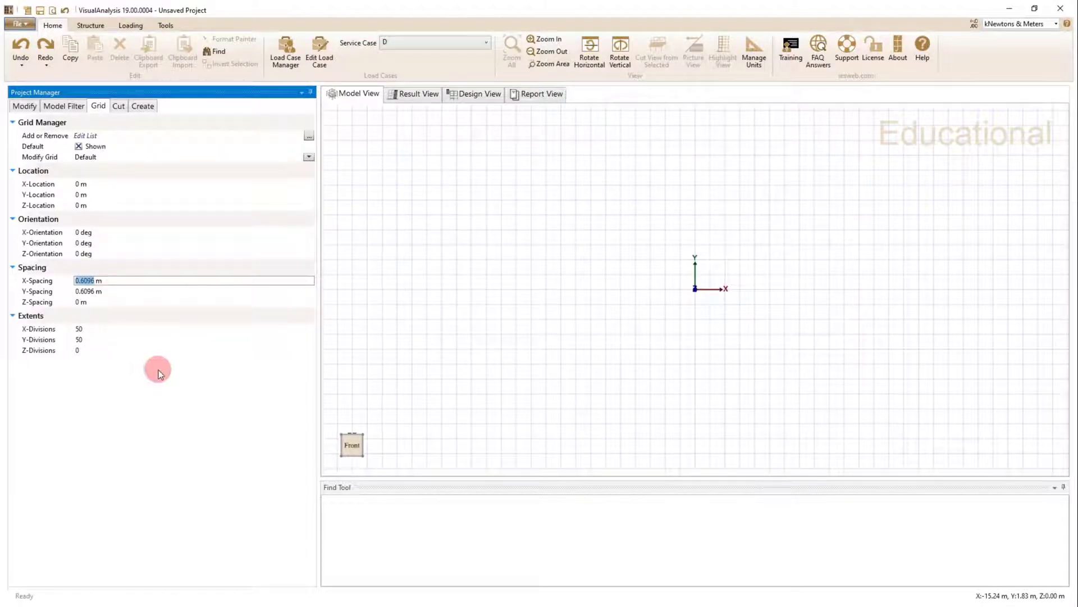
pyautogui.write('1m')
pyautogui.press('Tab')
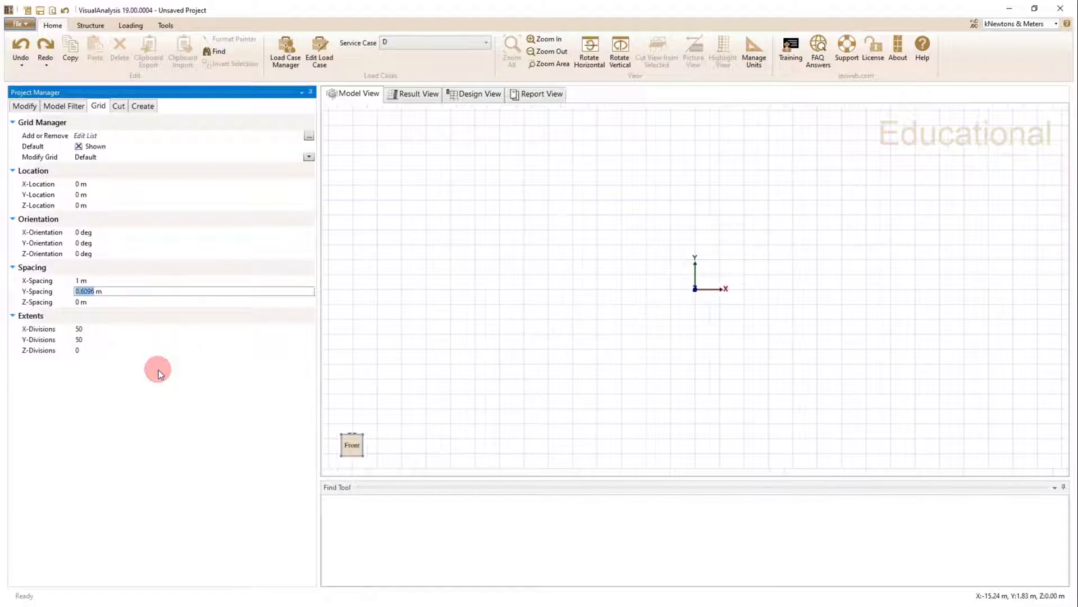
pyautogui.write('1')
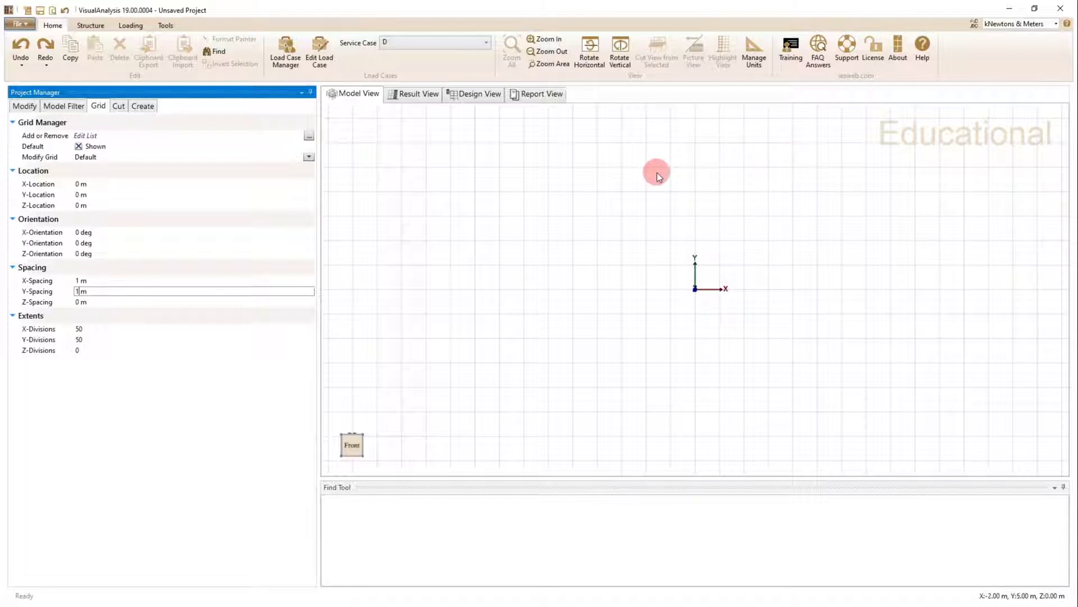
pyautogui.click(97, 27)
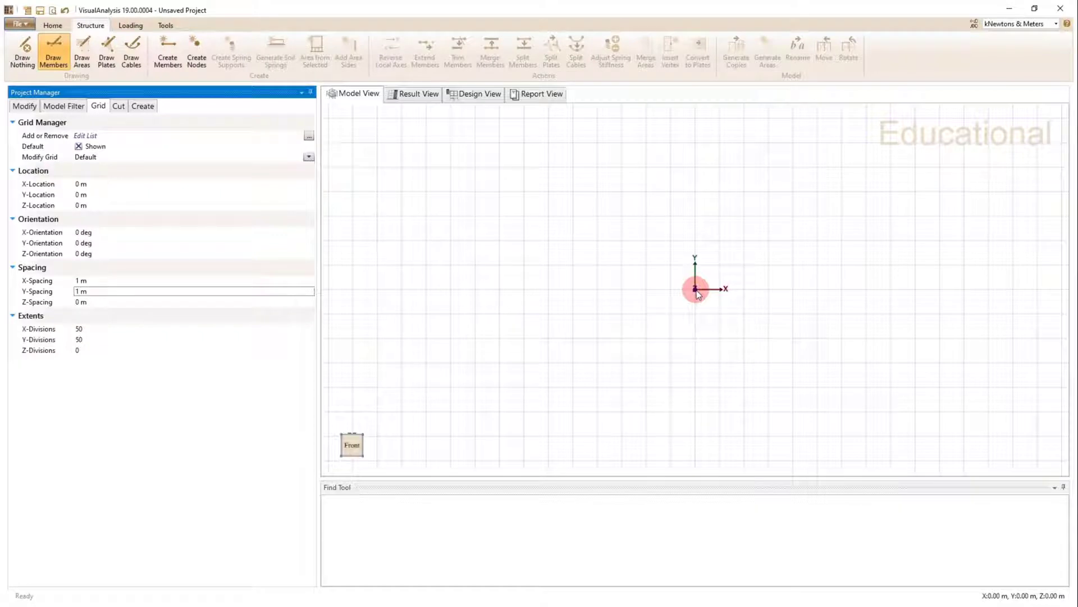
# Draw a 6 m column up from the origin, a 5 m top beam, and the 6 m right column
pyautogui.moveTo(697, 291)
pyautogui.mouseDown()
pyautogui.moveTo(696, 144)
pyautogui.moveTo(743, 193)
pyautogui.moveTo(937, 535)
pyautogui.moveTo(1014, 599)
pyautogui.mouseUp()
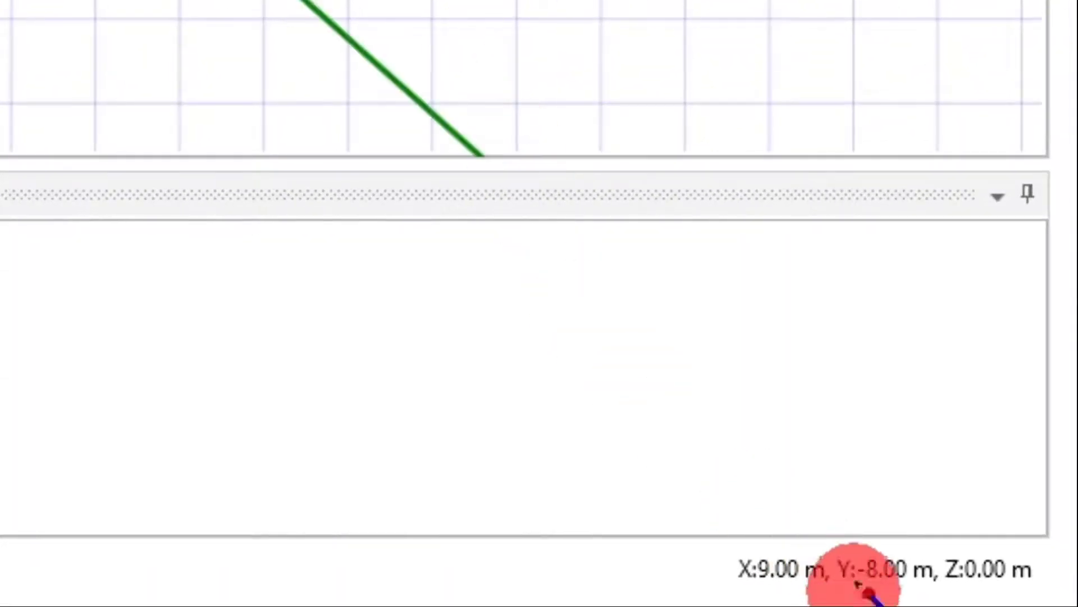
pyautogui.moveTo(856, 584)
pyautogui.mouseDown()
pyautogui.moveTo(915, 524)
pyautogui.moveTo(820, 486)
pyautogui.moveTo(0, 0)
pyautogui.mouseUp()
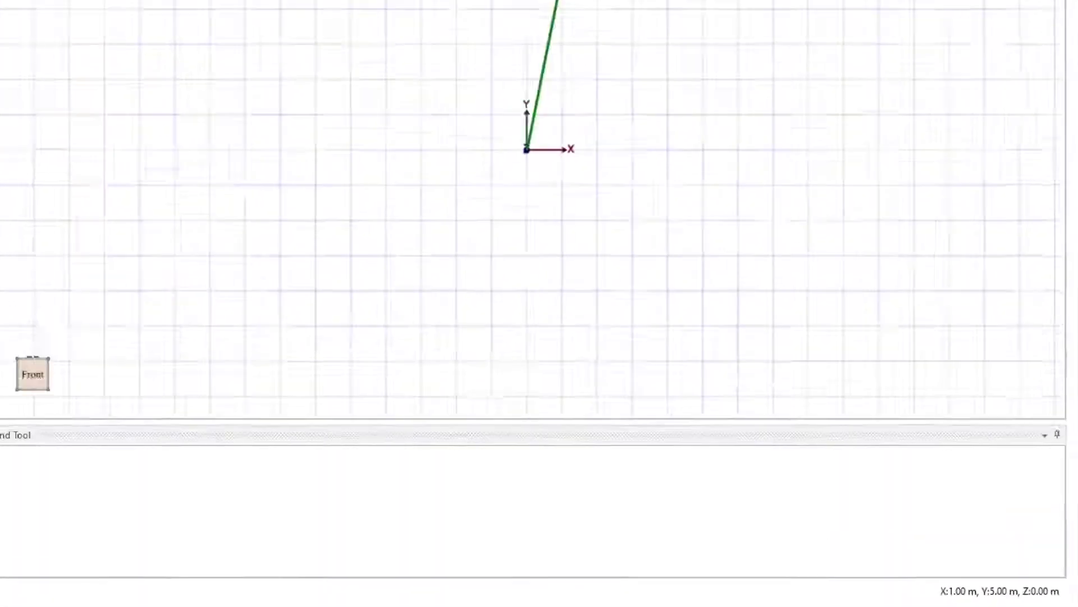
pyautogui.moveTo(719, 169); pyautogui.dragTo(695, 146)
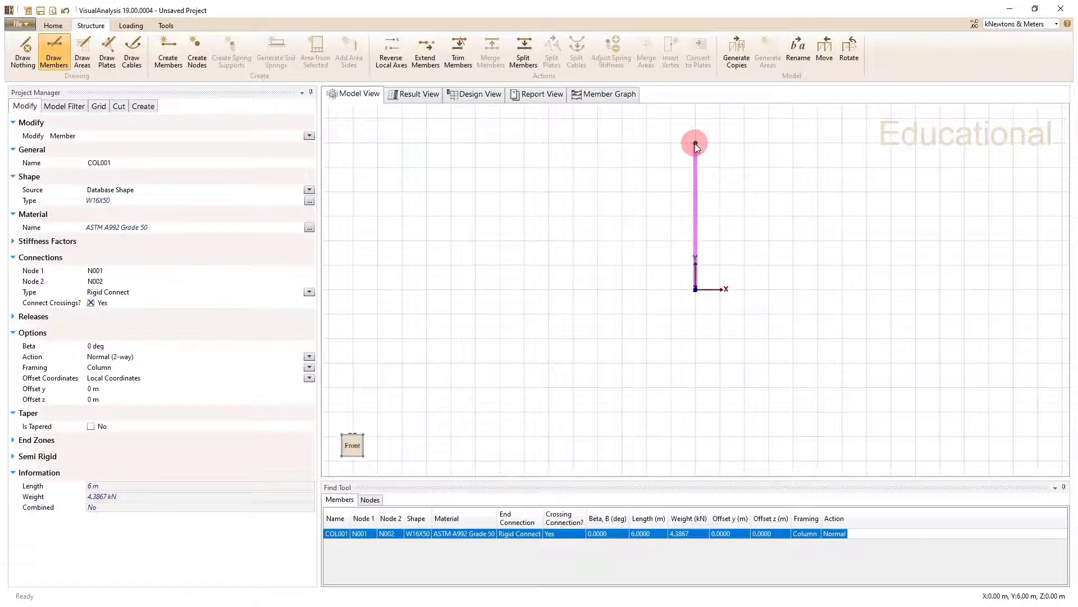
pyautogui.moveTo(696, 143)
pyautogui.mouseDown()
pyautogui.moveTo(815, 143)
pyautogui.moveTo(818, 289)
pyautogui.mouseUp()
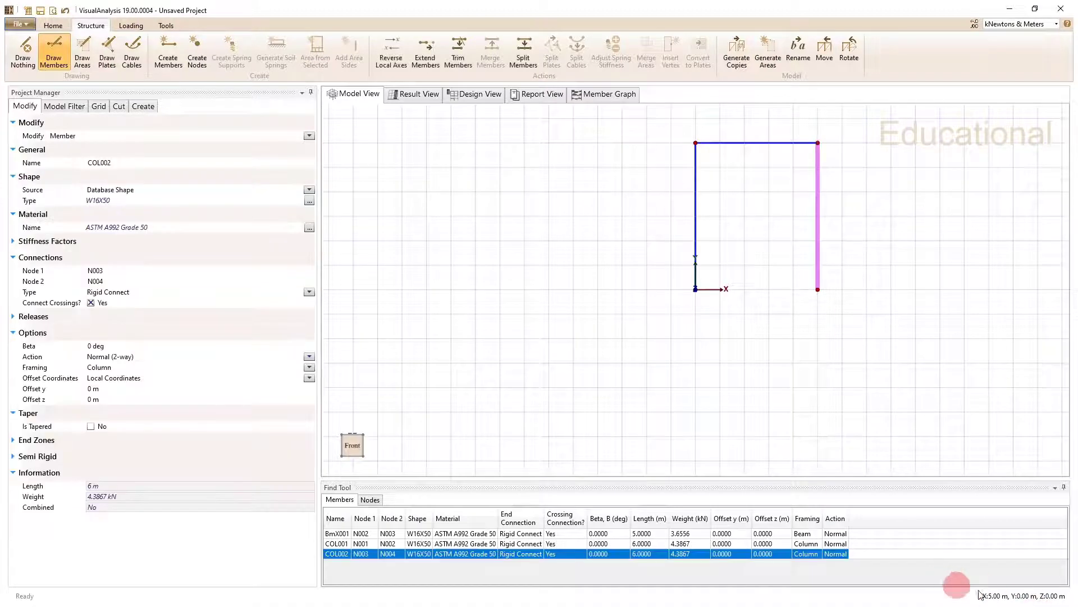
pyautogui.click(754, 326)
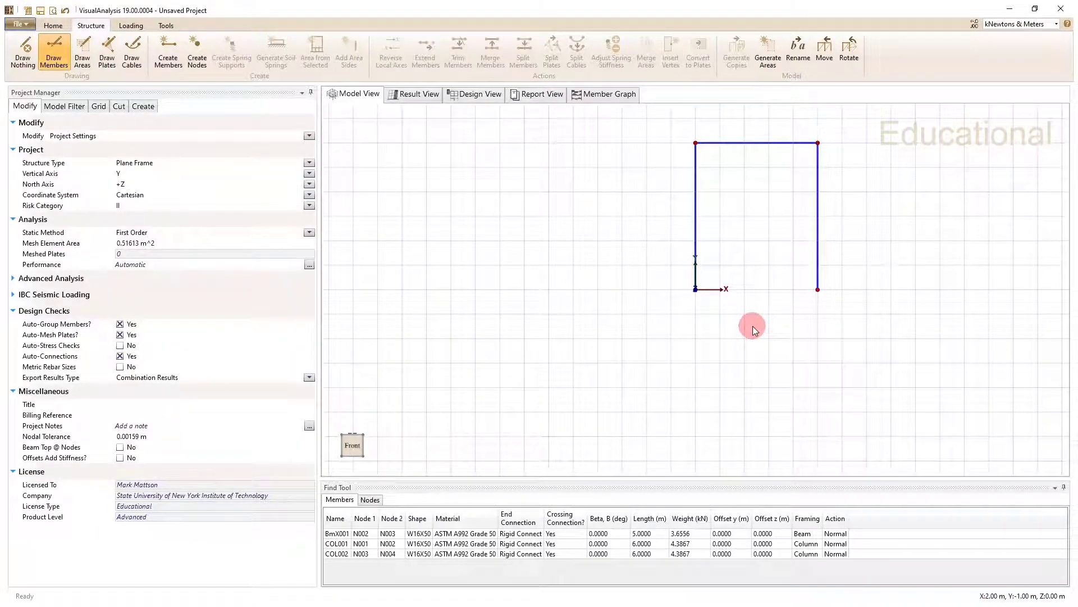
pyautogui.click(696, 191)
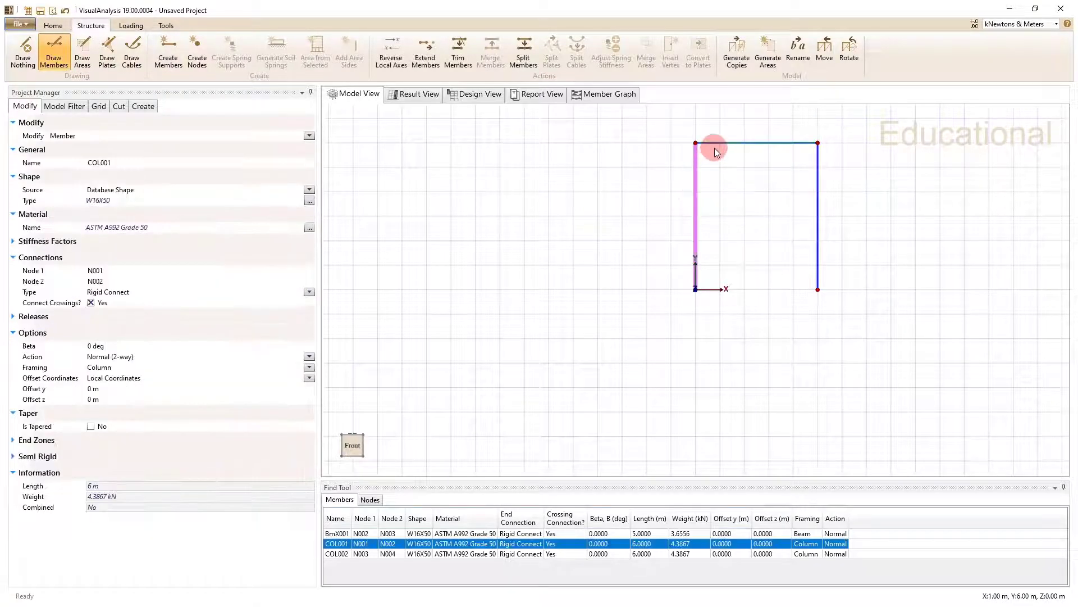
pyautogui.keyDown('ctrl'); pyautogui.click(716, 144); pyautogui.keyUp('ctrl')
pyautogui.click(707, 189)
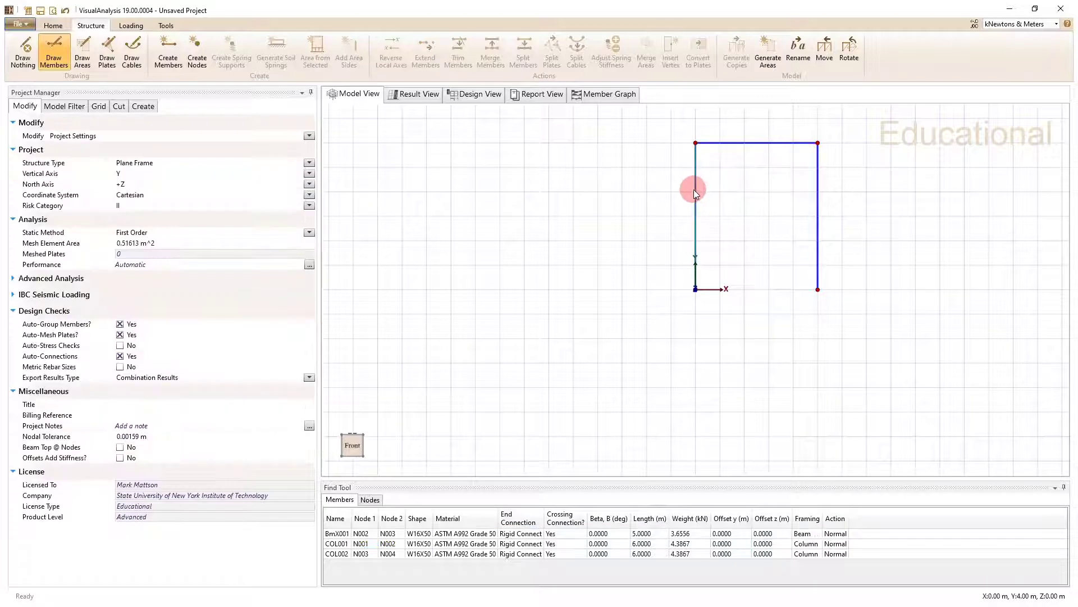
pyautogui.hotkey('ctrl', 'a')
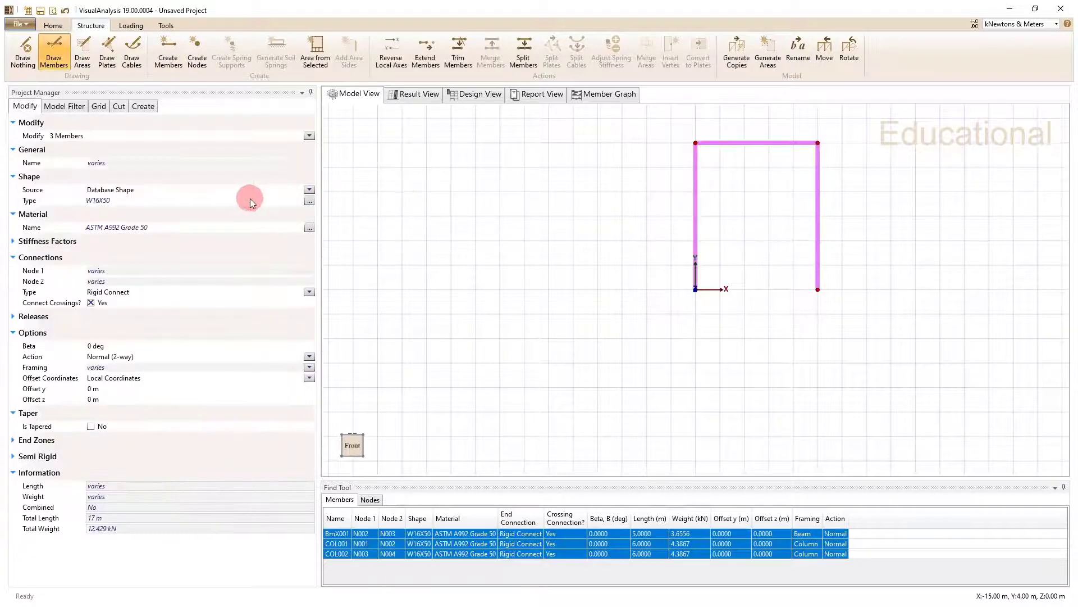
pyautogui.click(308, 190)
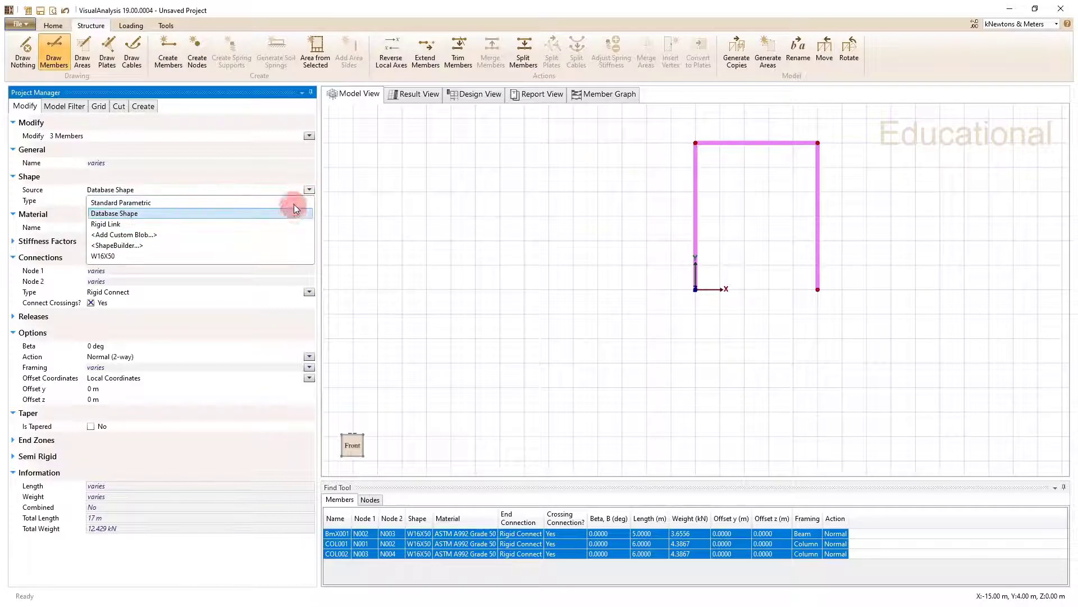
pyautogui.click(294, 202)
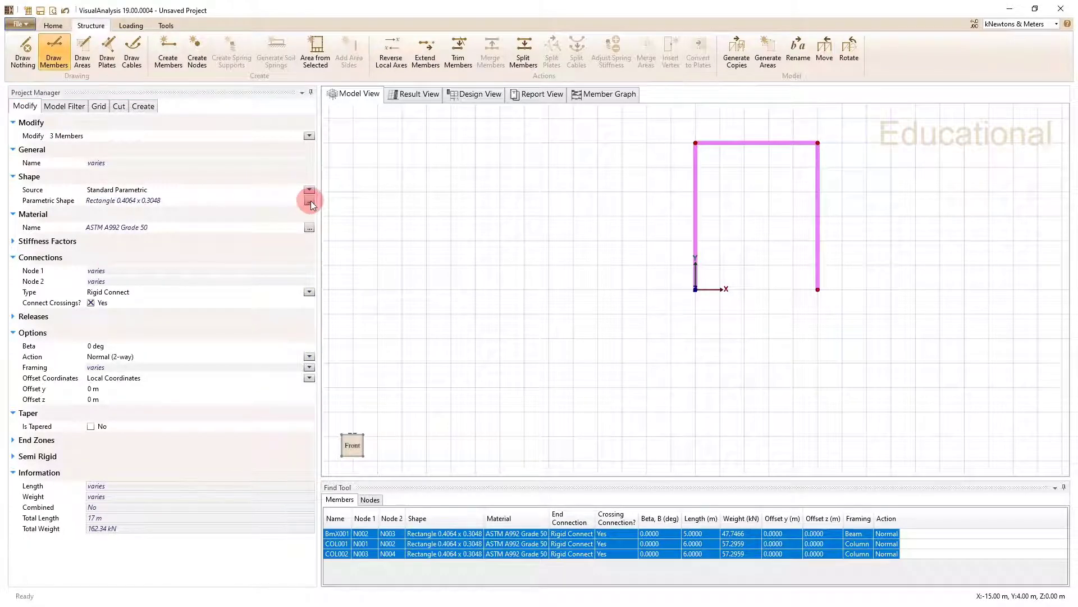
pyautogui.click(309, 201)
pyautogui.click(612, 357)
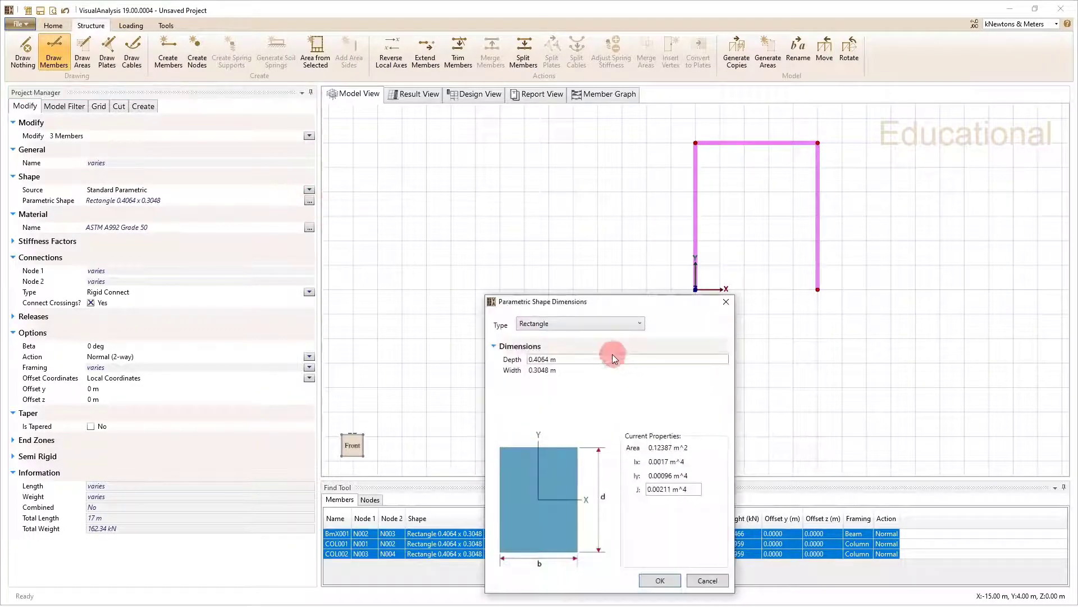
pyautogui.write('0.2')
pyautogui.press('Tab')
pyautogui.write('0.2')
pyautogui.press('Tab')
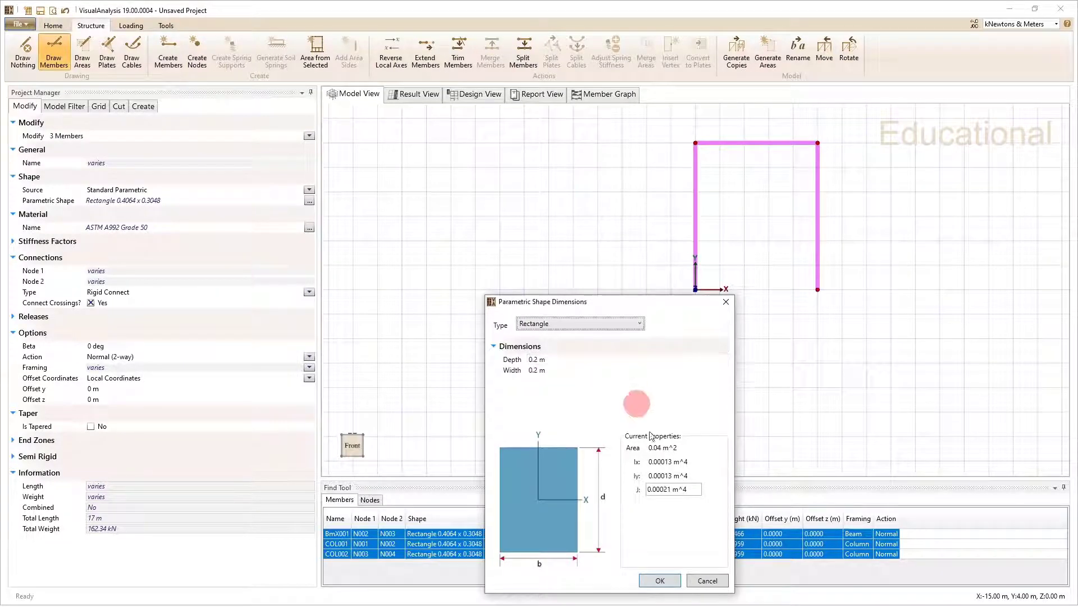
pyautogui.click(658, 579)
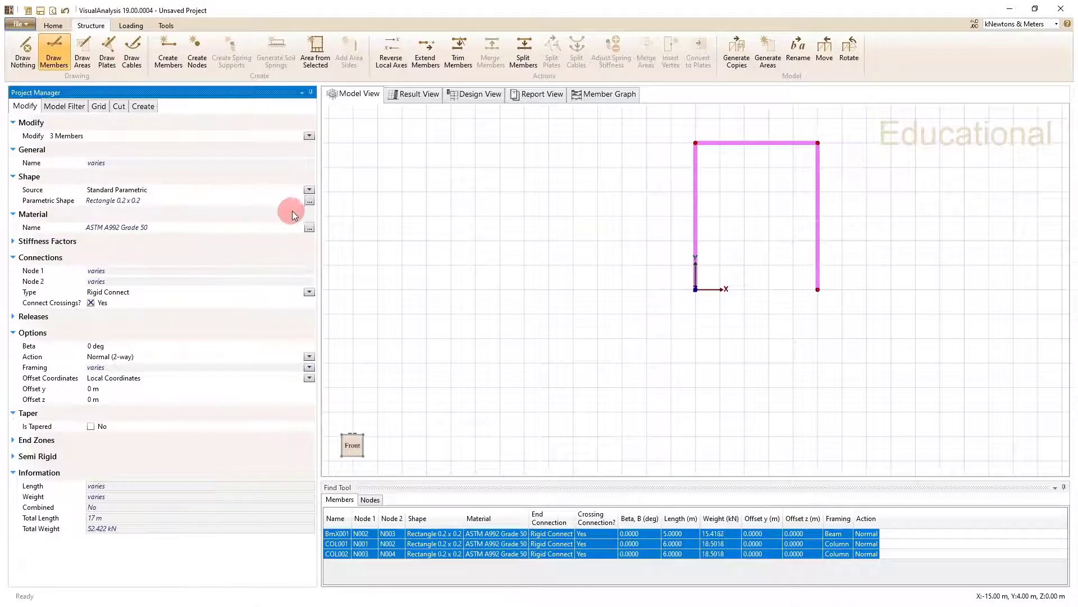
pyautogui.click(309, 191)
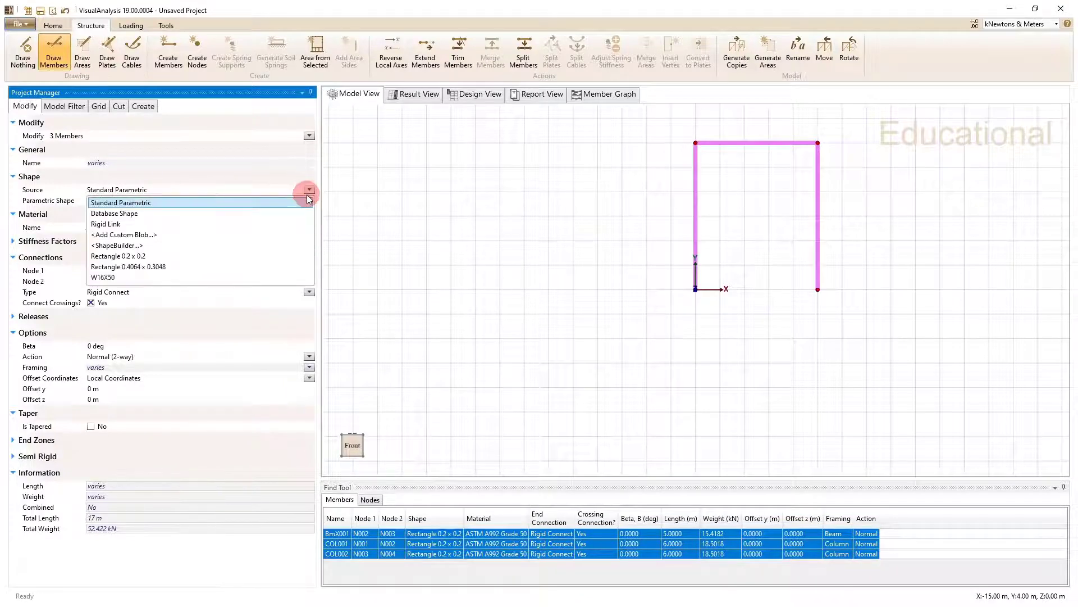
pyautogui.click(295, 213)
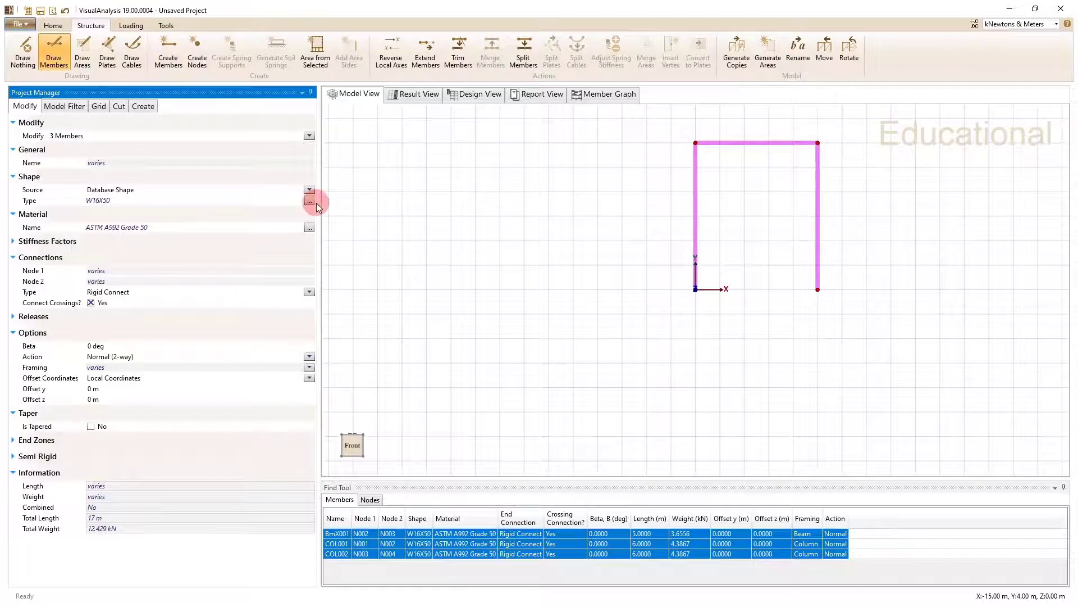
pyautogui.click(309, 201)
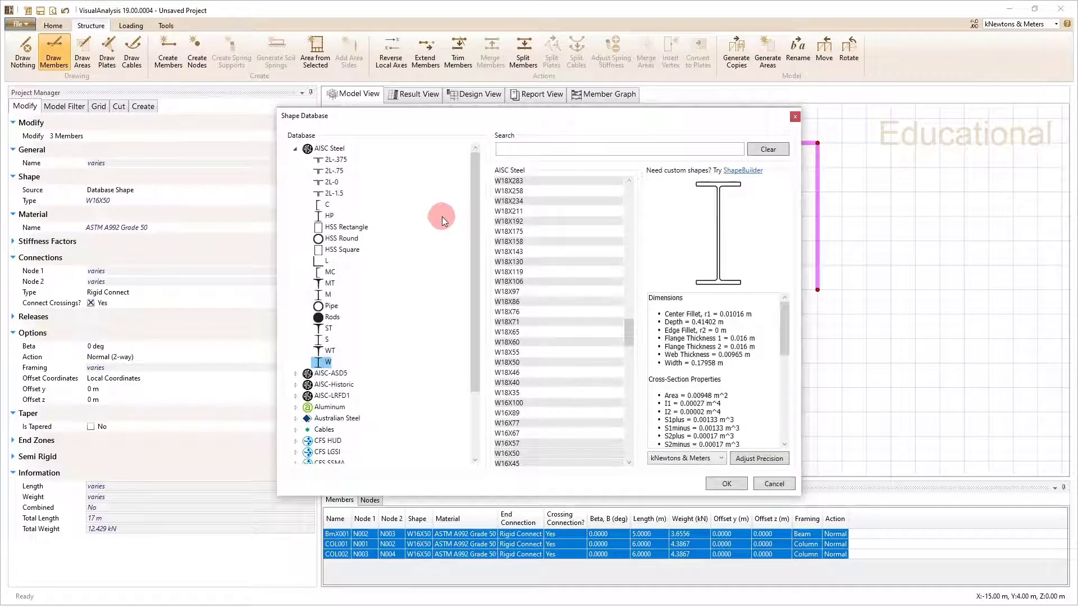
pyautogui.moveTo(469, 265); pyautogui.dragTo(482, 217)
pyautogui.click(739, 486)
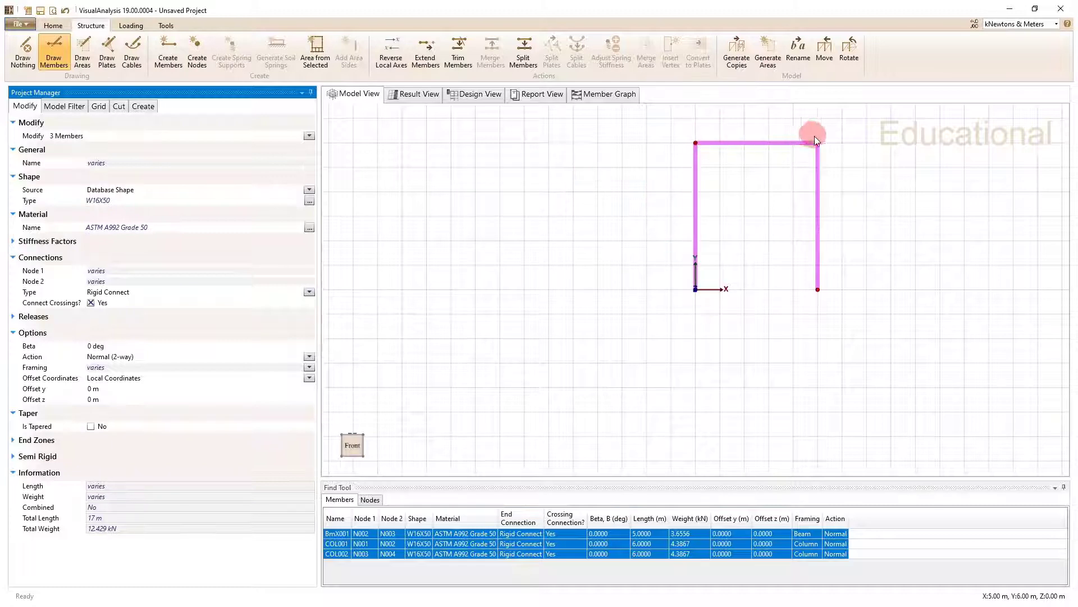
pyautogui.click(695, 143)
pyautogui.click(106, 210)
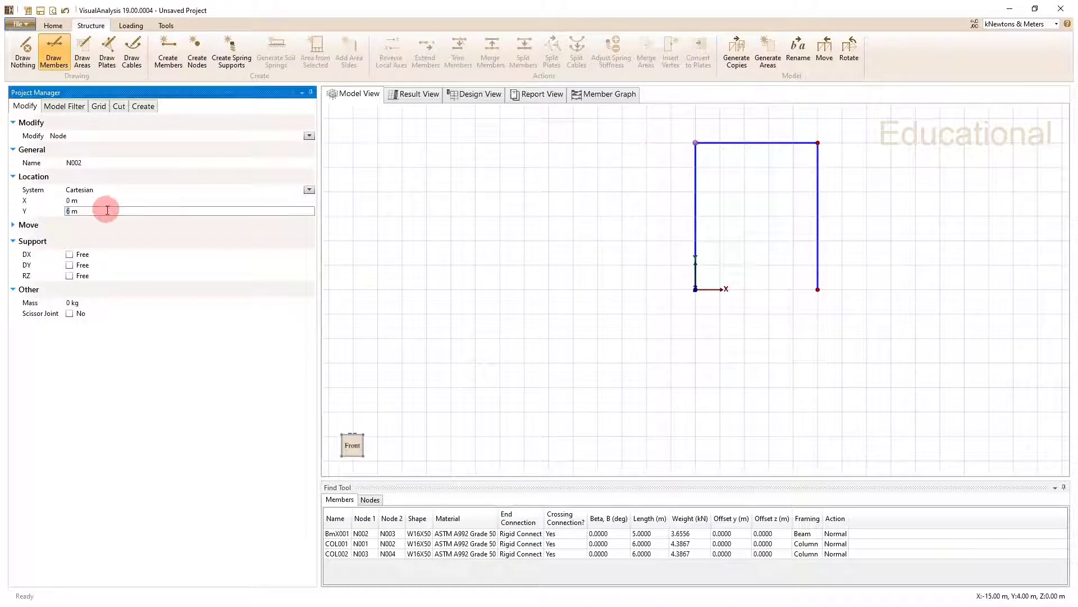
pyautogui.write('5')
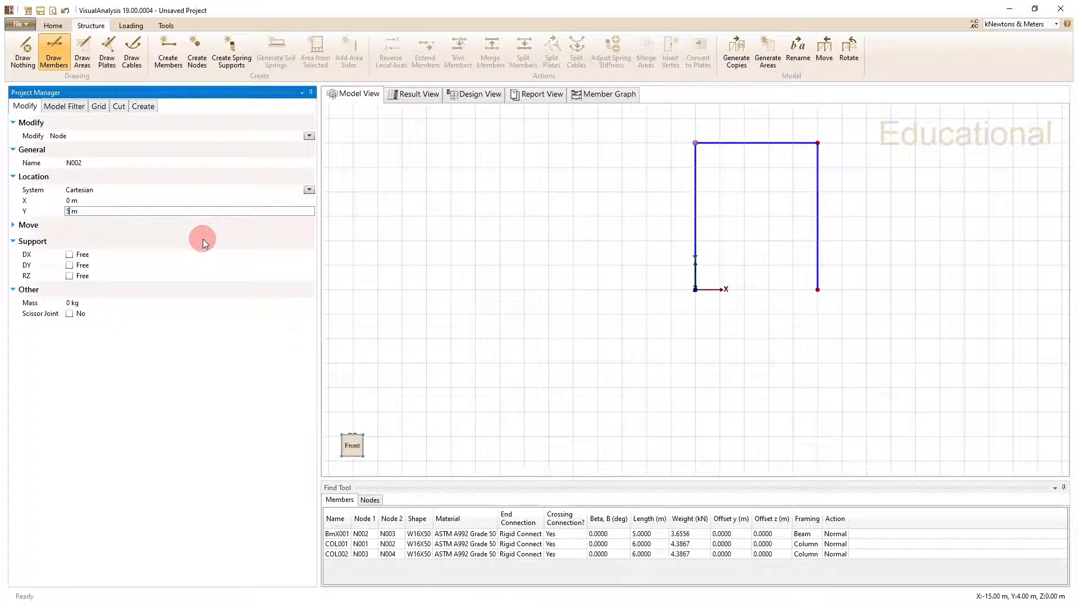
pyautogui.press('Return')
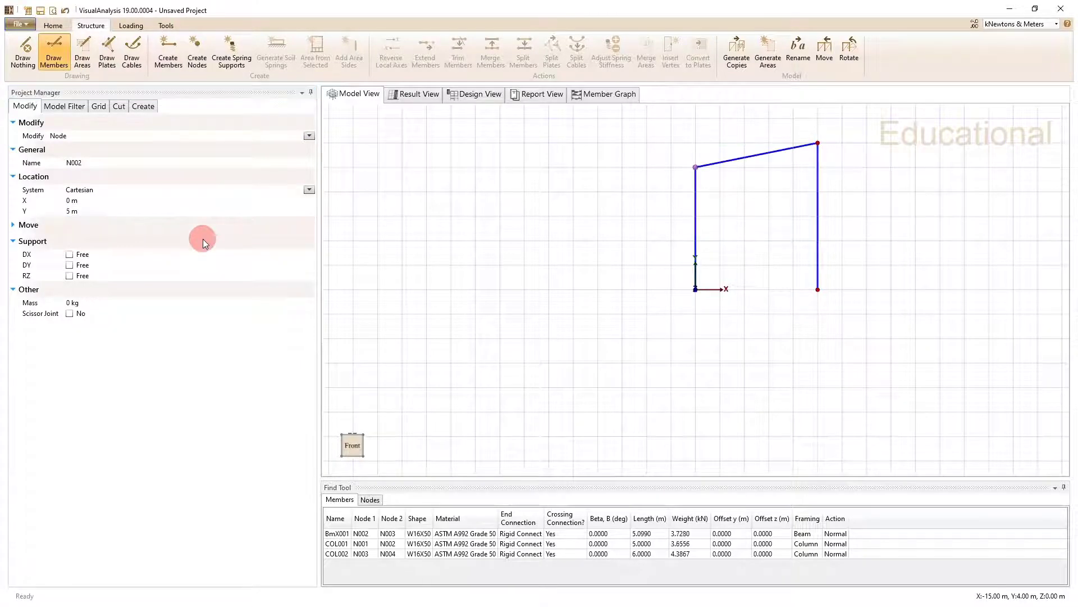
pyautogui.click(95, 211)
pyautogui.write('6')
pyautogui.press('Return')
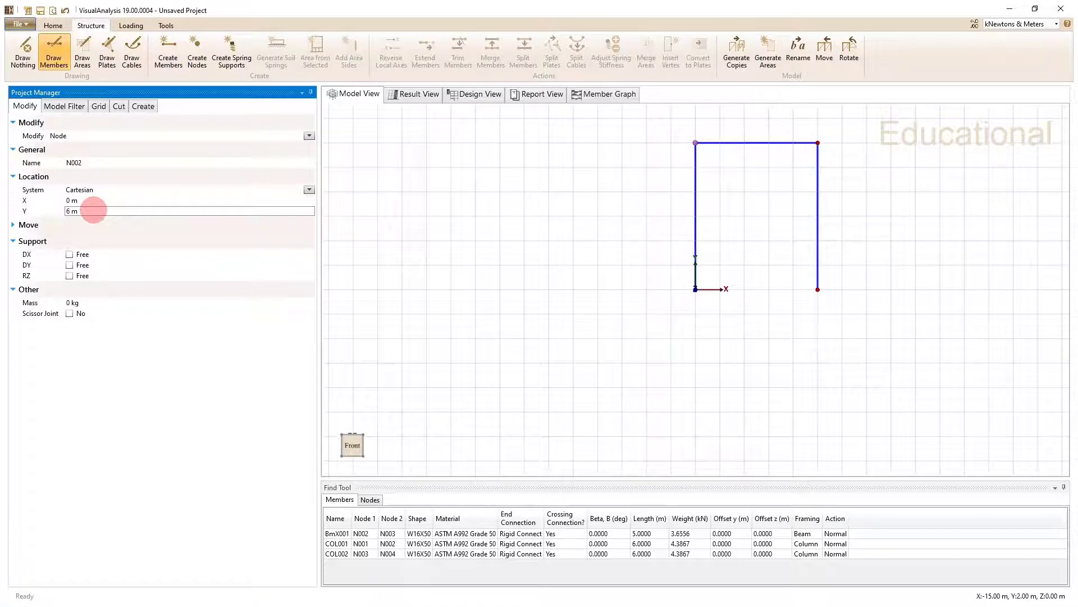
pyautogui.click(733, 209)
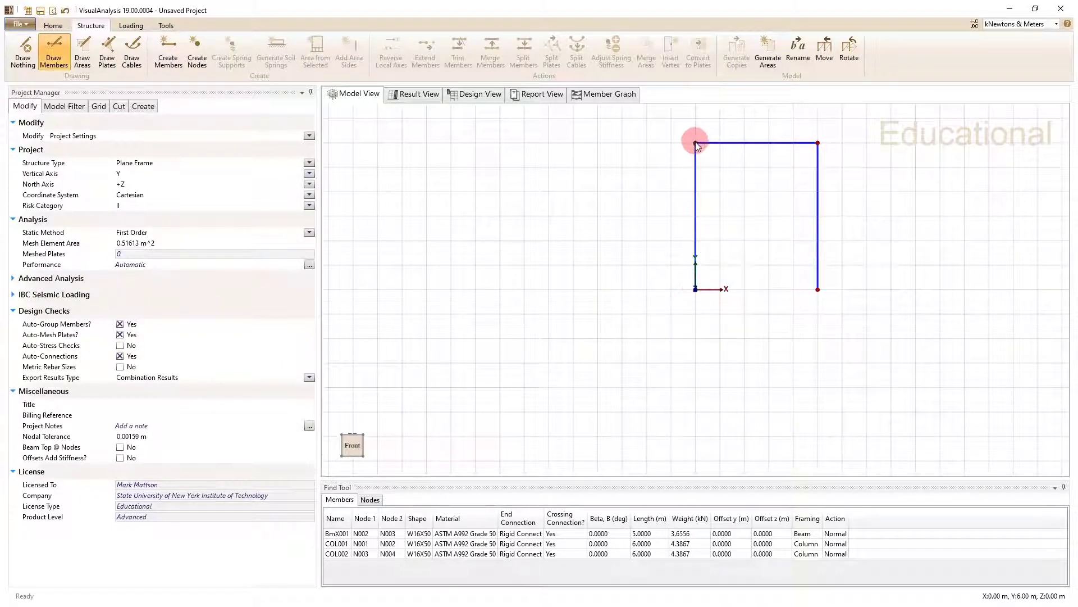
pyautogui.click(696, 290)
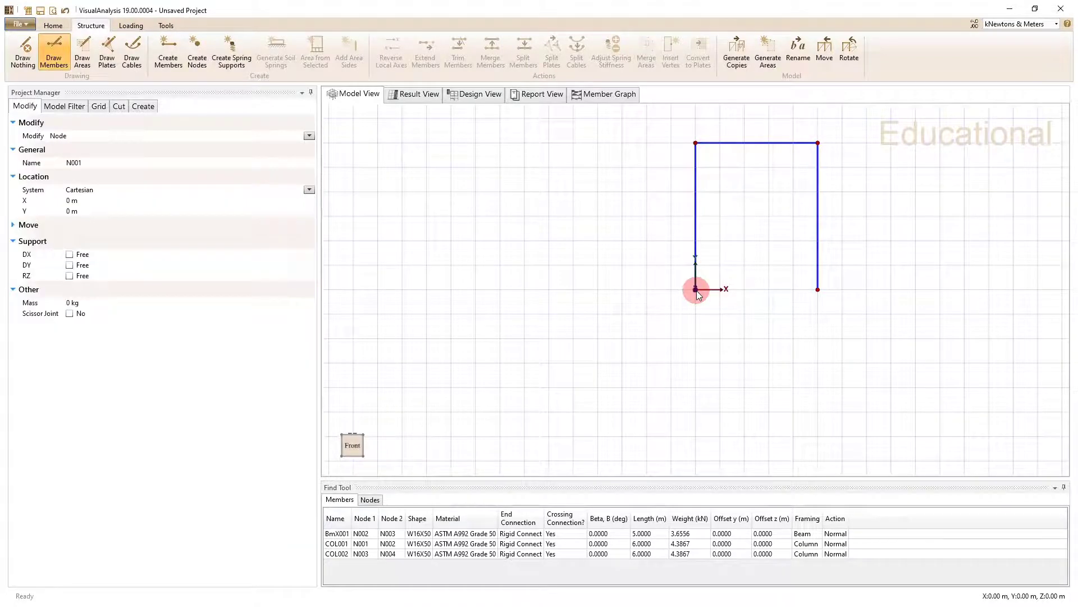
pyautogui.click(695, 145)
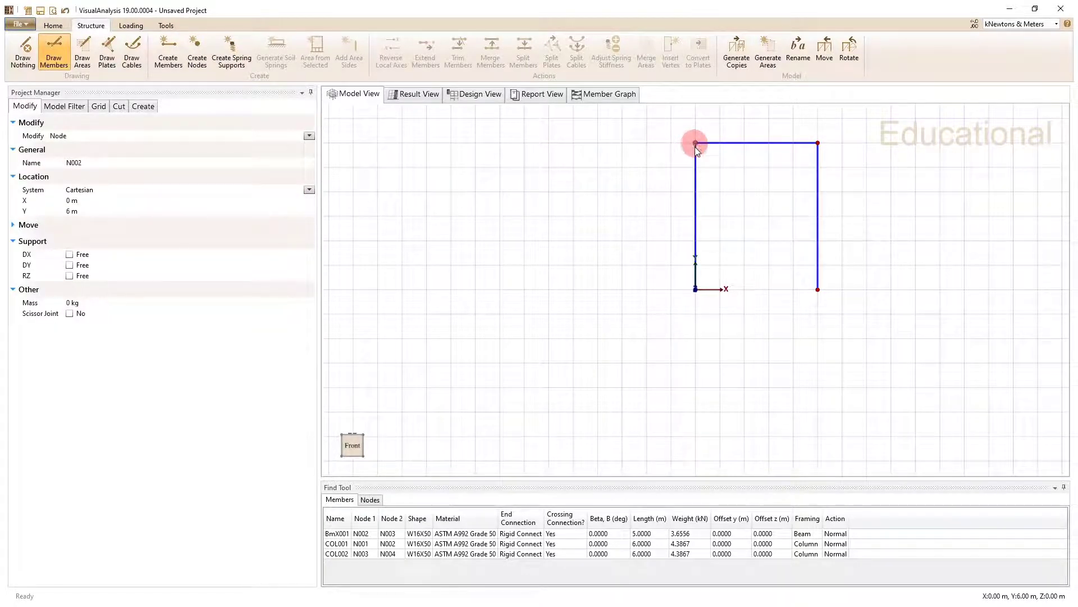
pyautogui.click(695, 205)
pyautogui.click(99, 273)
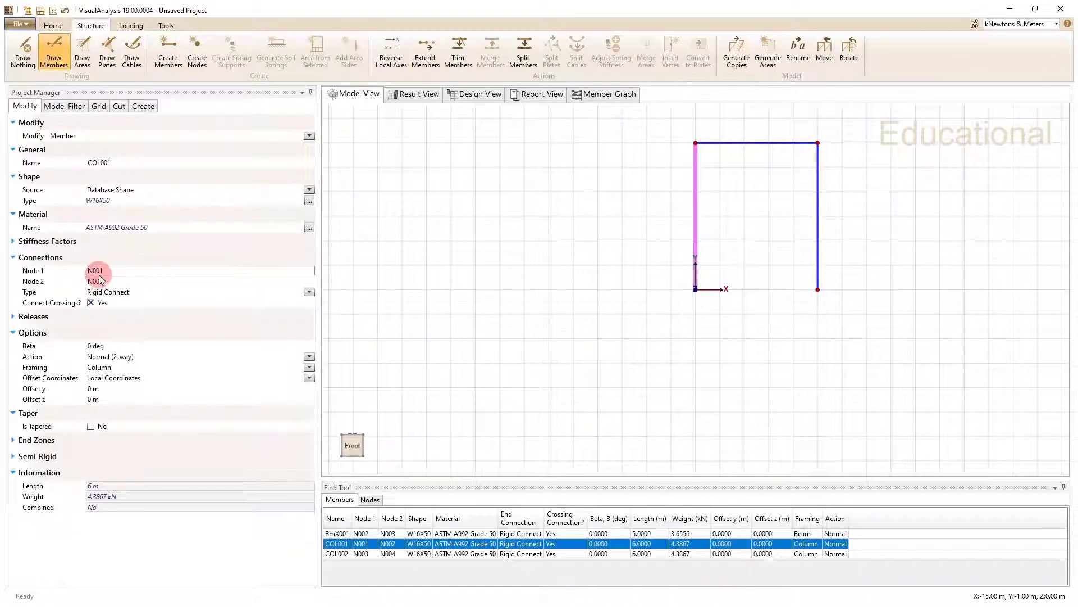
pyautogui.click(120, 282)
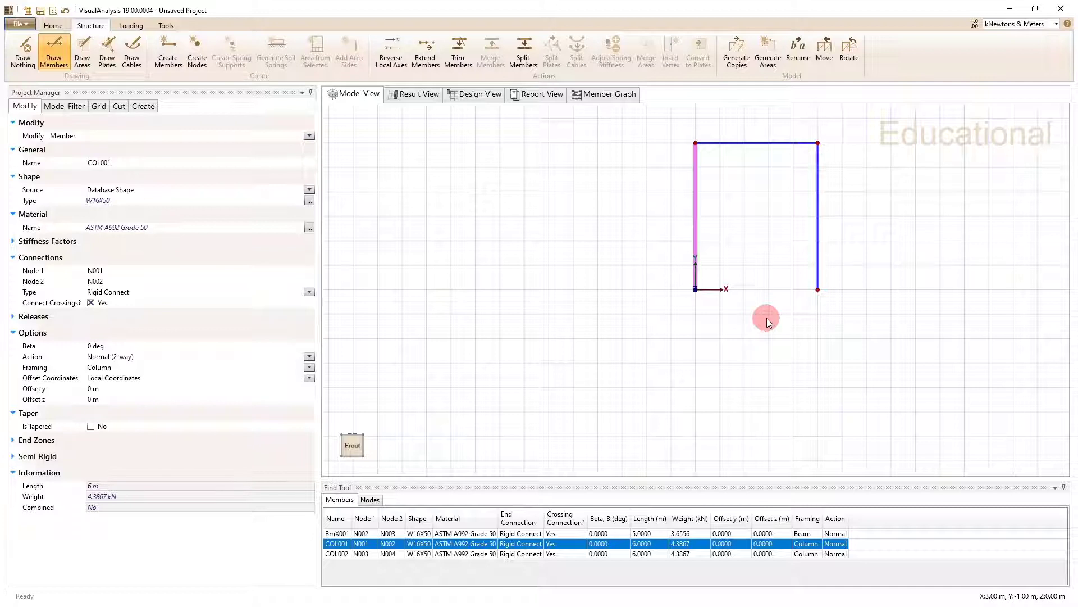
# Split beam BmX001 into 2 equal segments and confirm midspan node N005 sits at 2.5 m
pyautogui.click(760, 142)
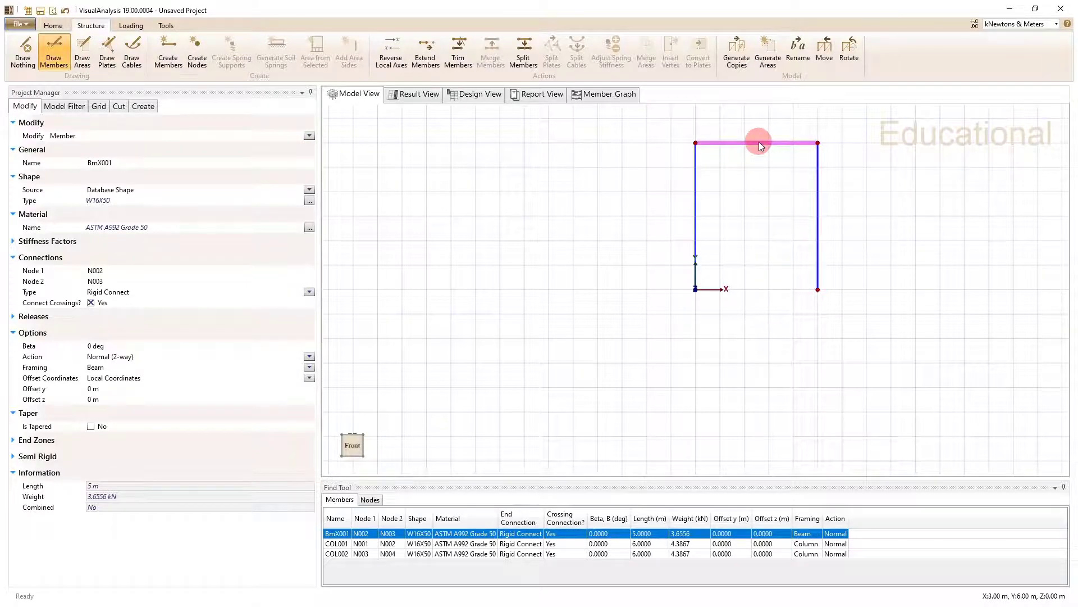
pyautogui.rightClick(759, 142)
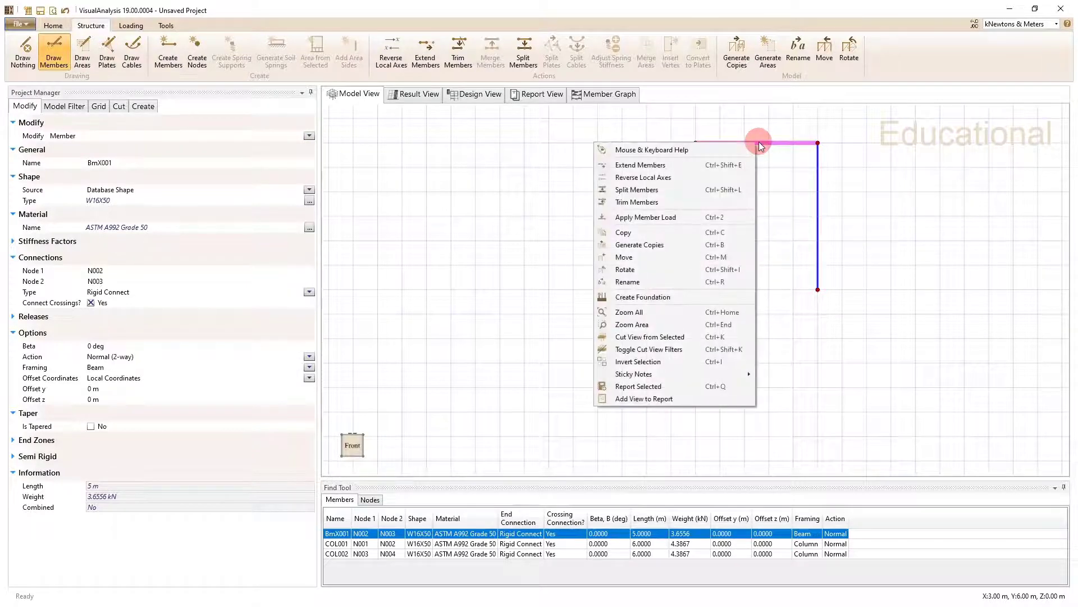
pyautogui.click(734, 188)
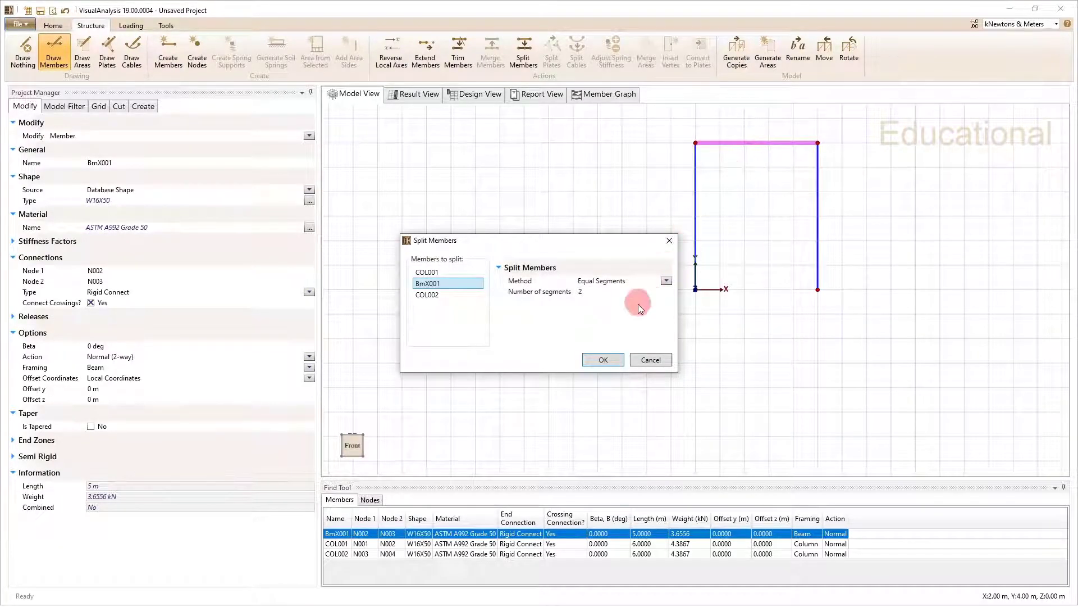
pyautogui.click(598, 359)
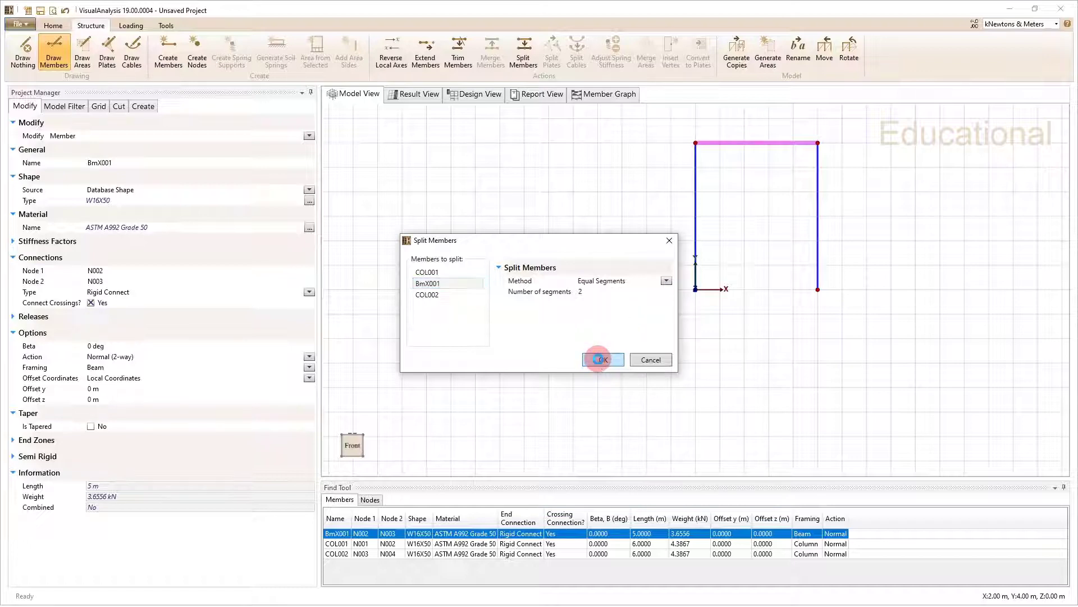
pyautogui.click(757, 143)
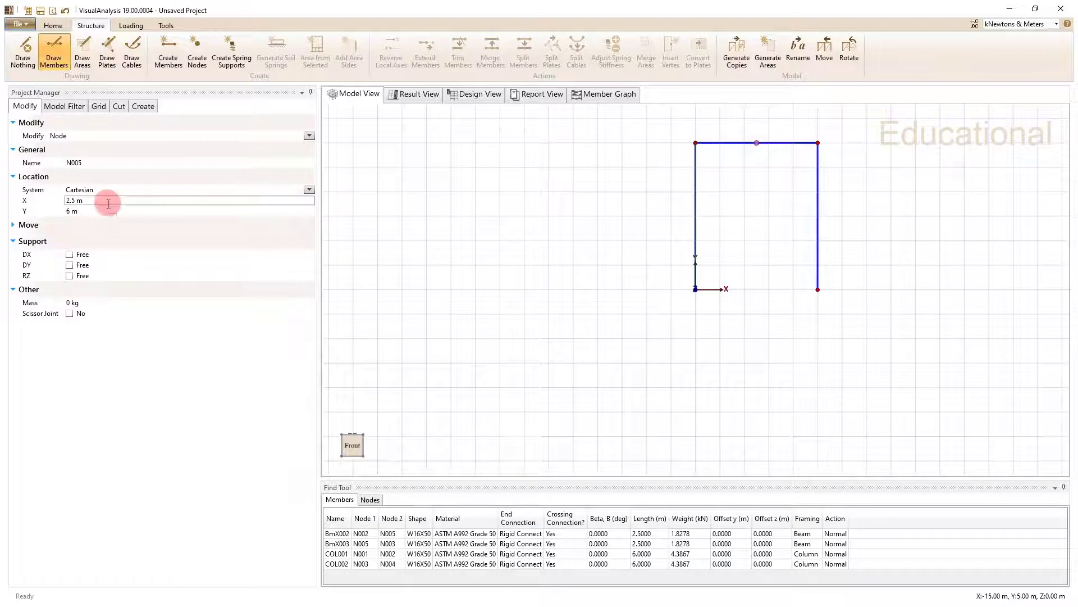
pyautogui.click(681, 247)
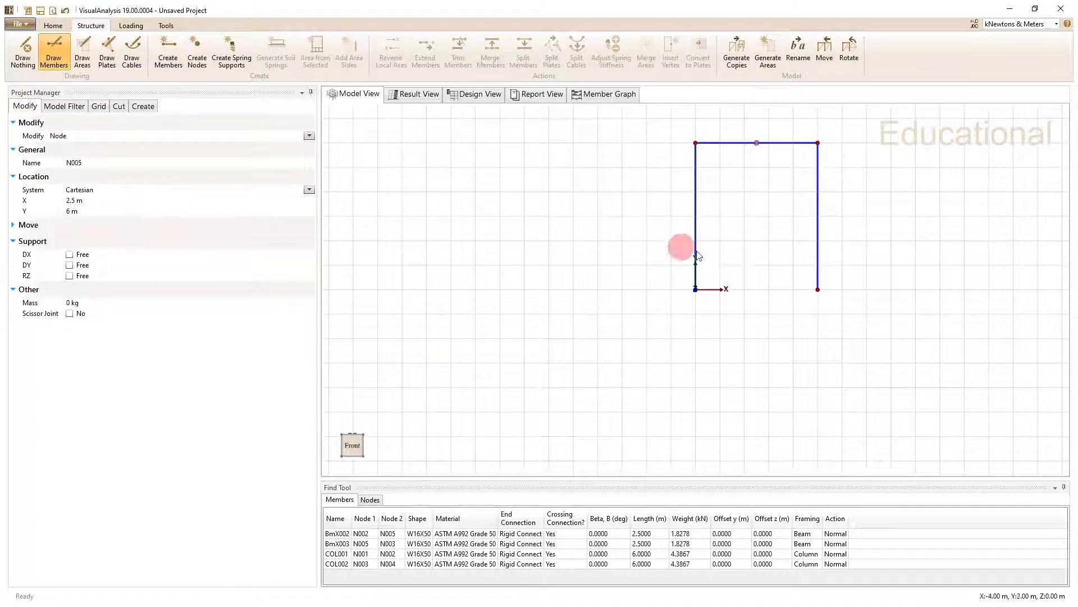
pyautogui.click(783, 288)
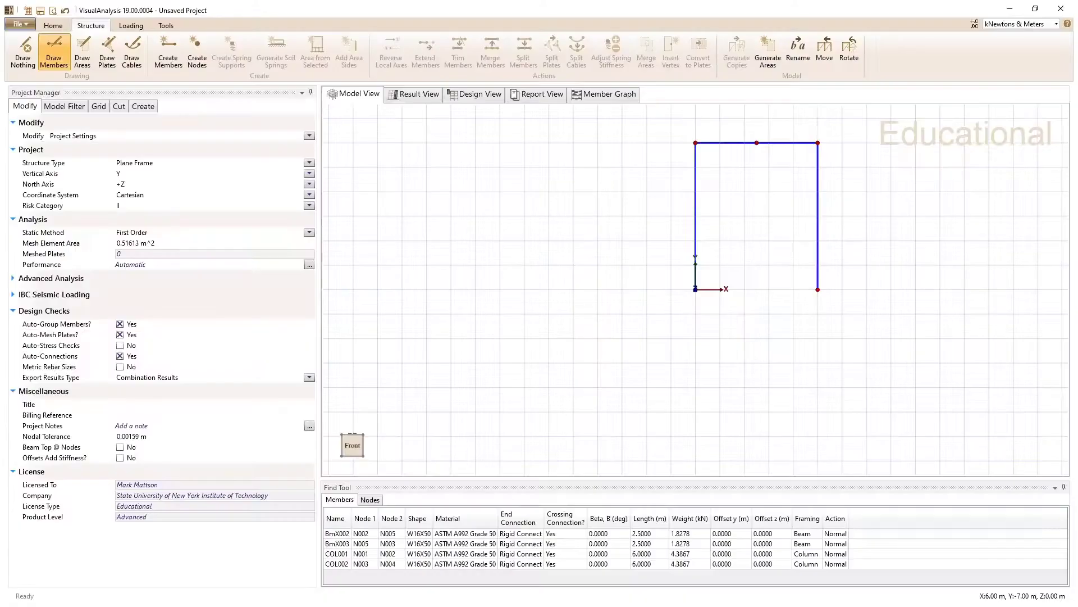
# Fix DX and DY supports at base nodes N001 and N004, leaving rotation free
pyautogui.click(696, 288)
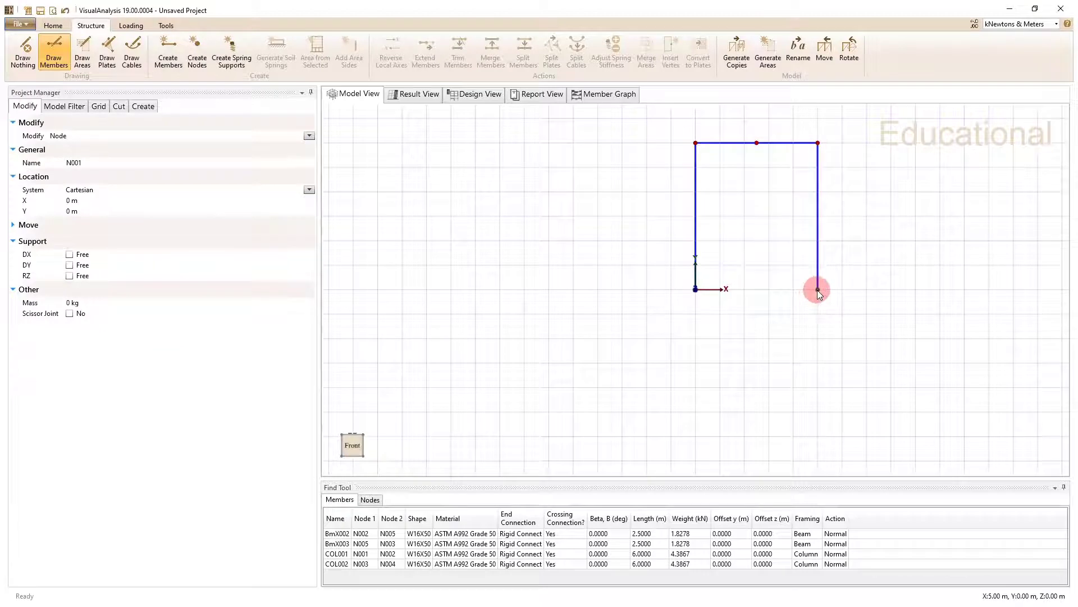
pyautogui.keyDown('ctrl'); pyautogui.click(817, 290); pyautogui.keyUp('ctrl')
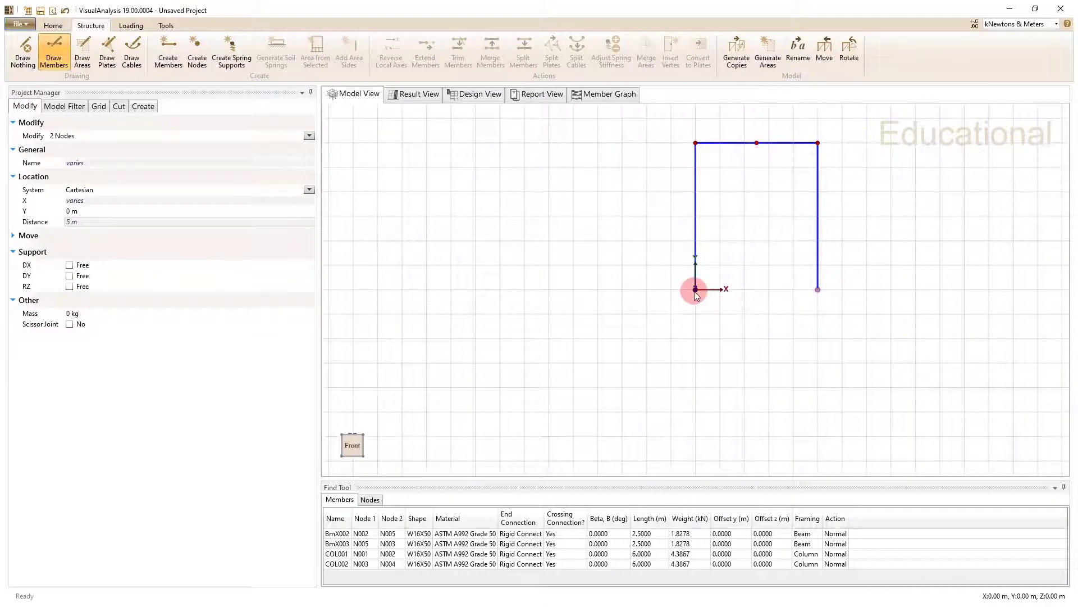
pyautogui.click(69, 266)
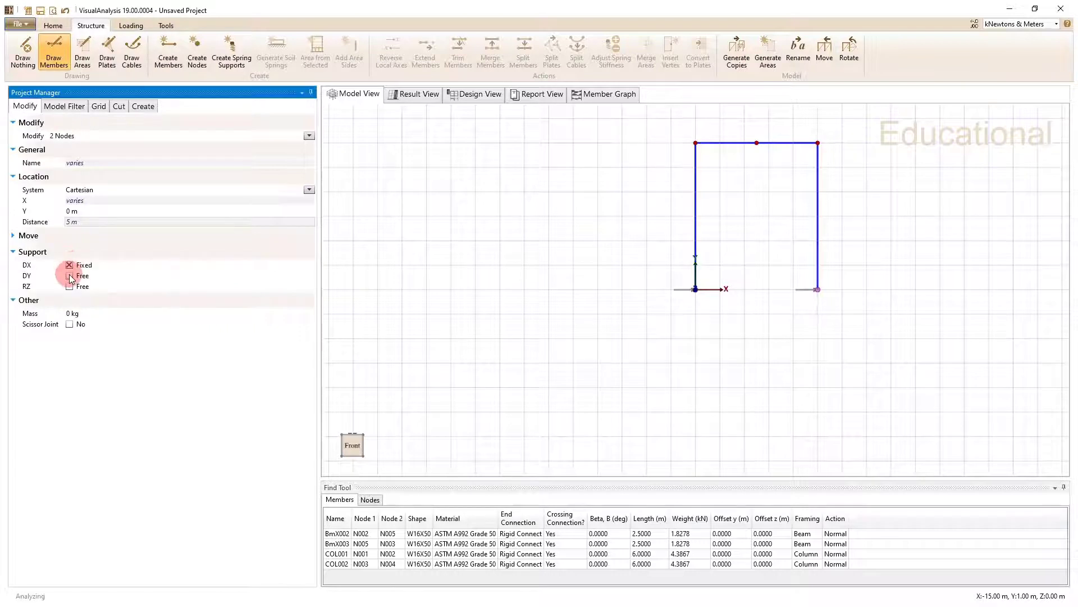
pyautogui.click(69, 276)
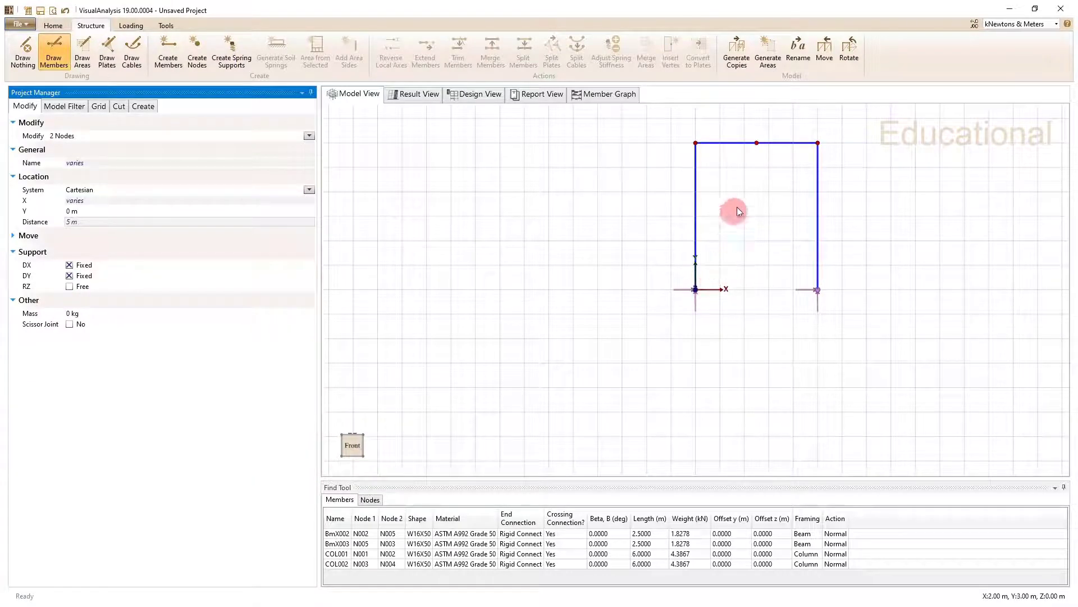
pyautogui.click(757, 143)
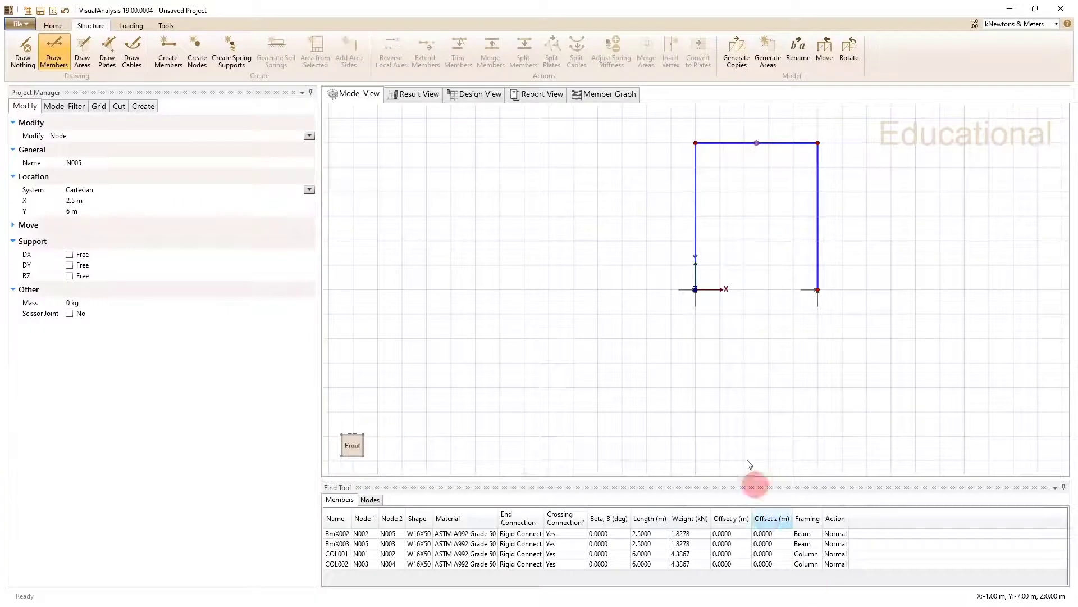
pyautogui.click(695, 290)
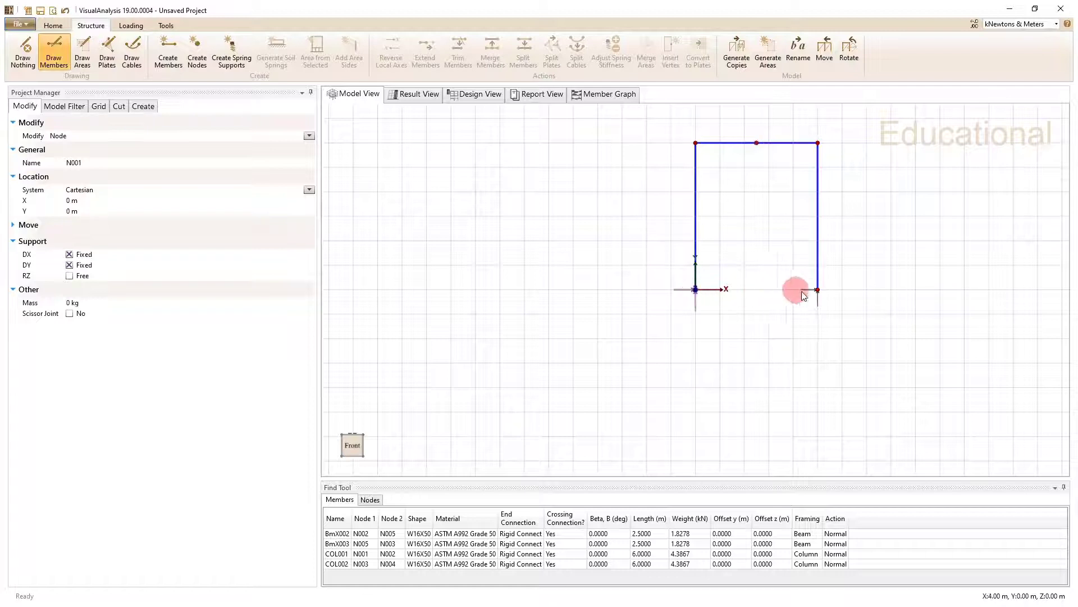
pyautogui.keyDown('ctrl'); pyautogui.click(817, 289); pyautogui.keyUp('ctrl')
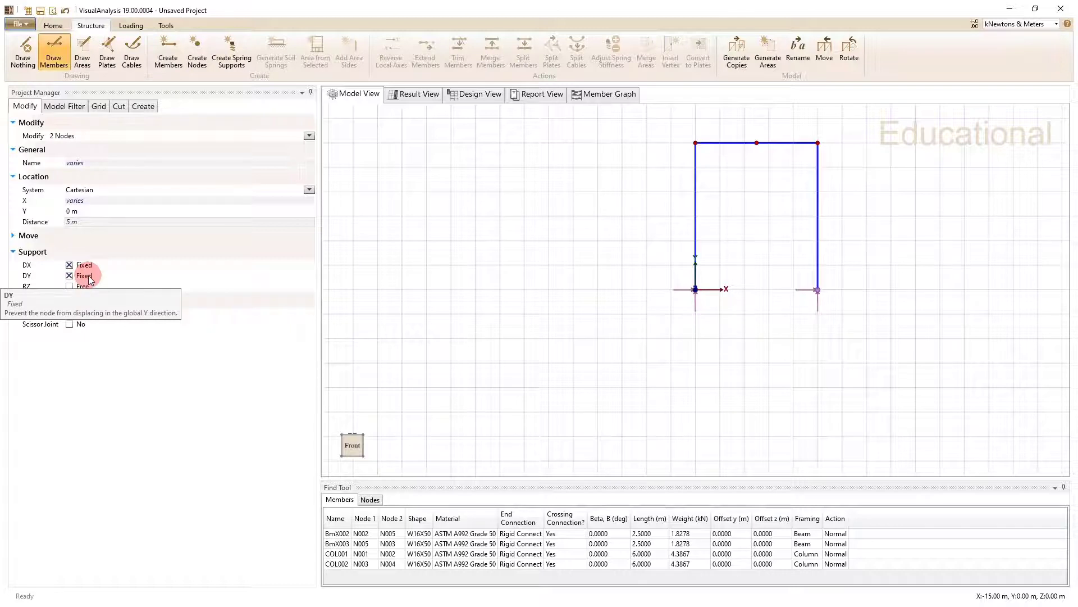
pyautogui.click(757, 143)
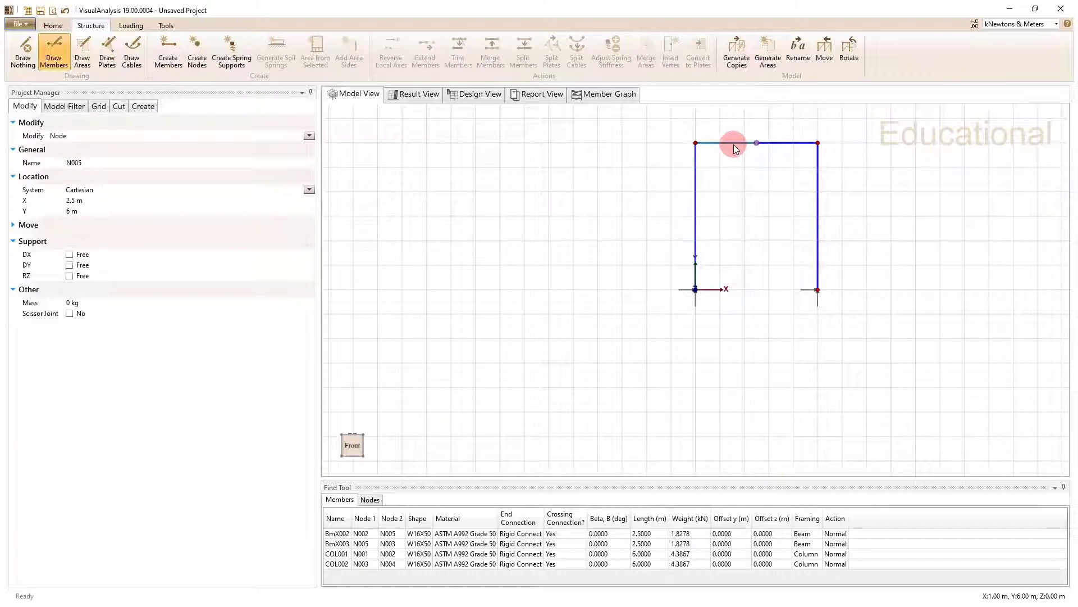
# Set beam BmX002's connection type to Rigid-Simple, creating a hinge at node N005
pyautogui.click(695, 144)
pyautogui.click(737, 142)
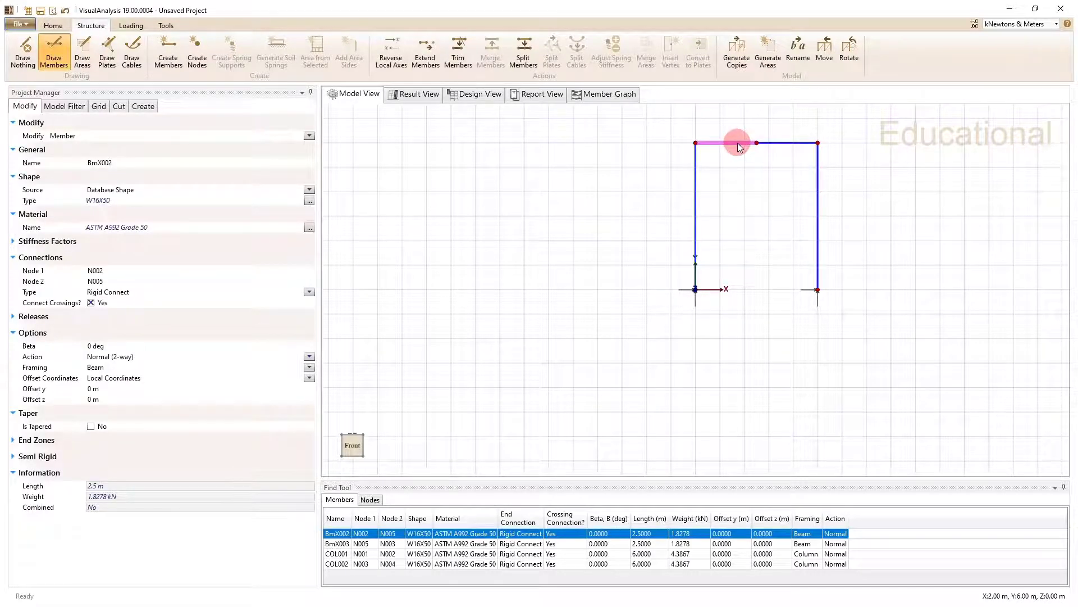
pyautogui.click(309, 291)
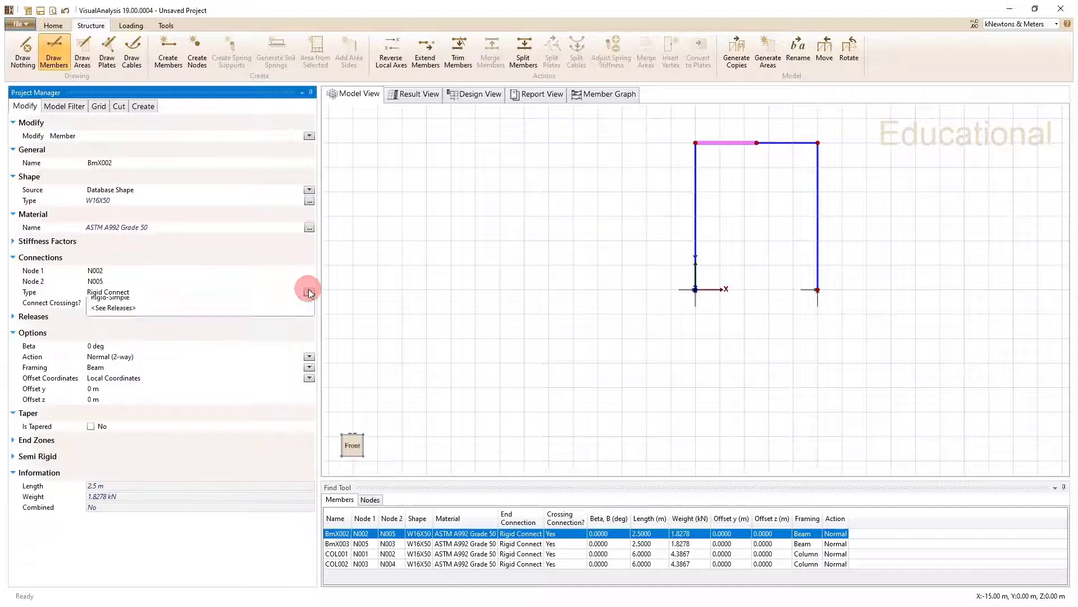
pyautogui.click(288, 344)
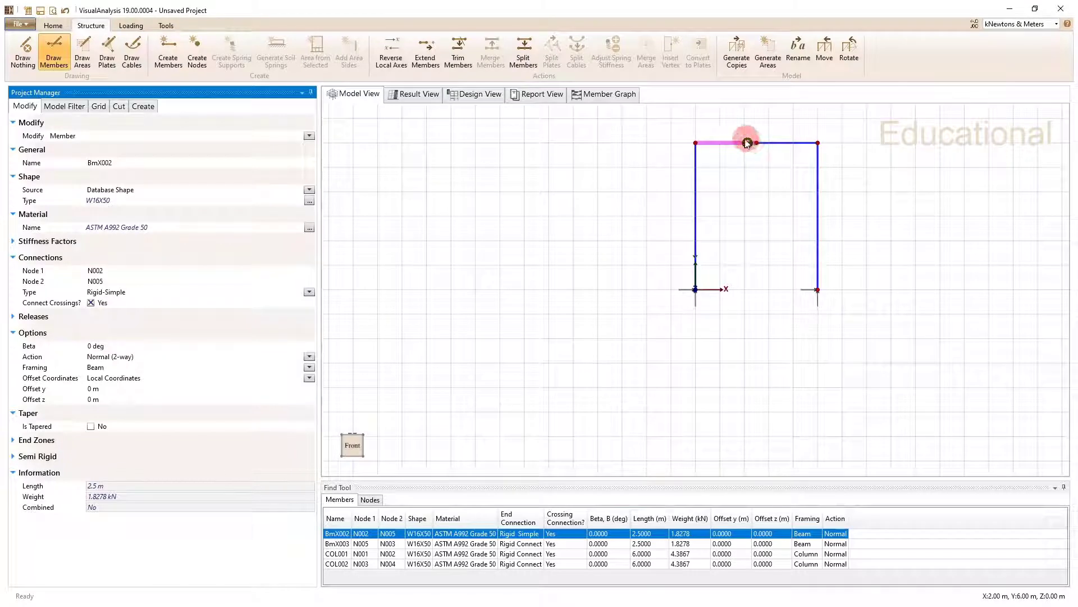
pyautogui.click(749, 193)
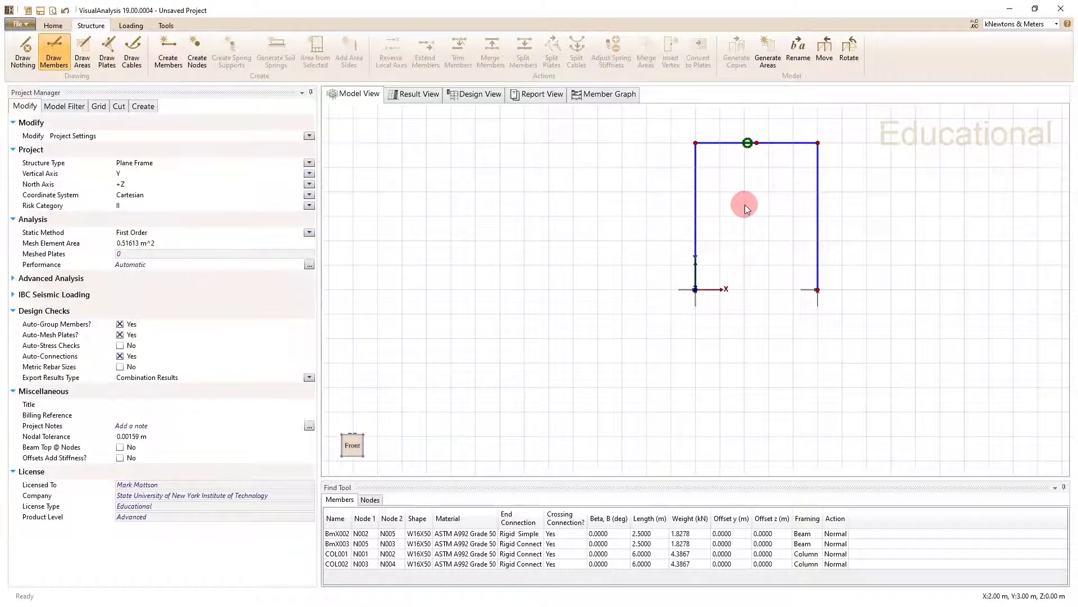
pyautogui.click(782, 142)
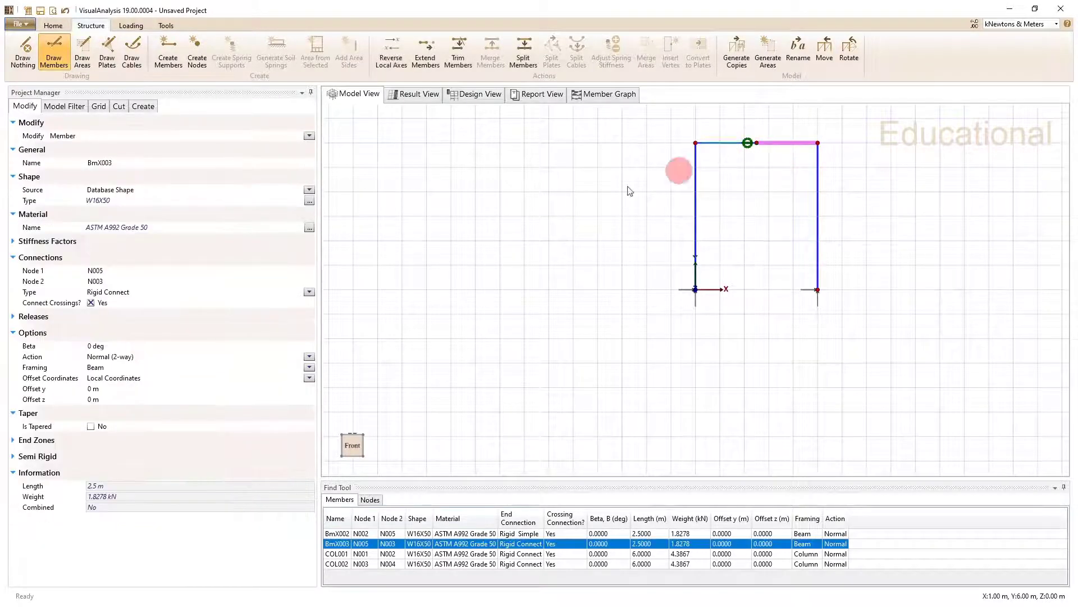
pyautogui.click(308, 291)
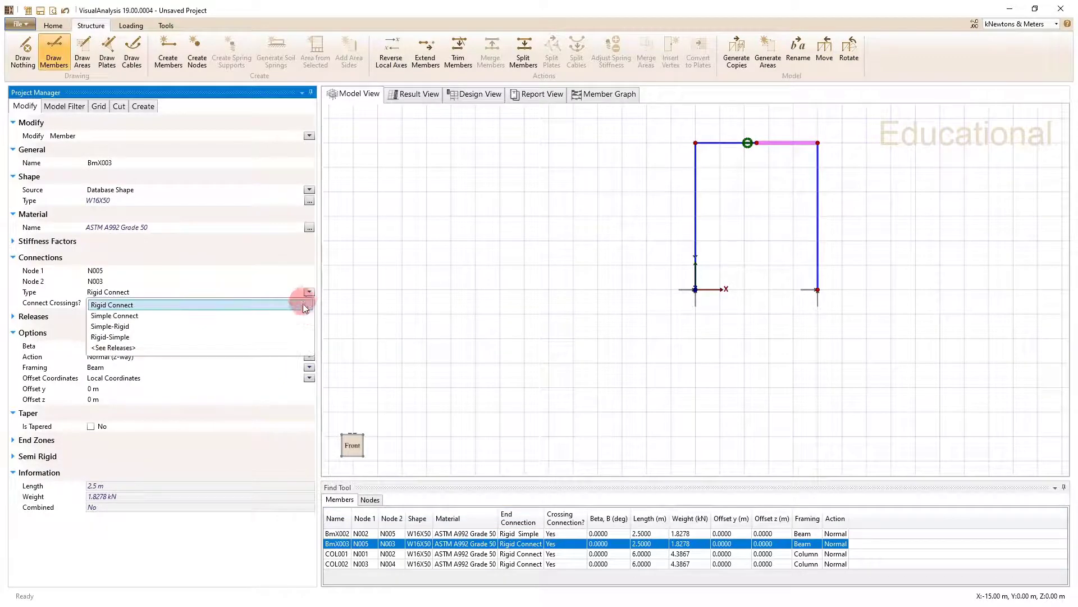
pyautogui.click(291, 330)
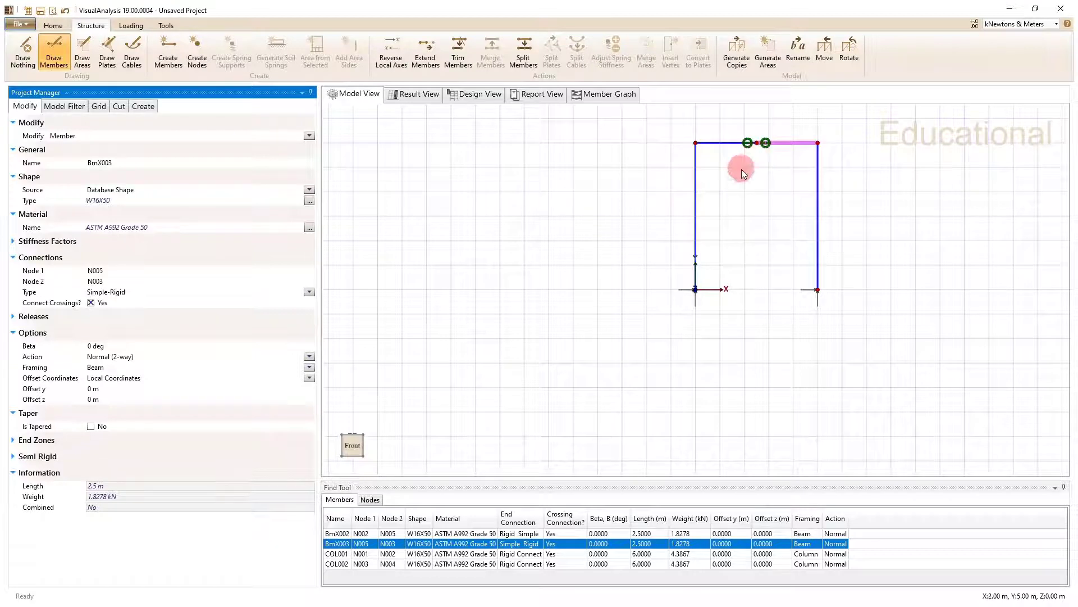
pyautogui.click(309, 291)
pyautogui.click(300, 306)
pyautogui.click(737, 144)
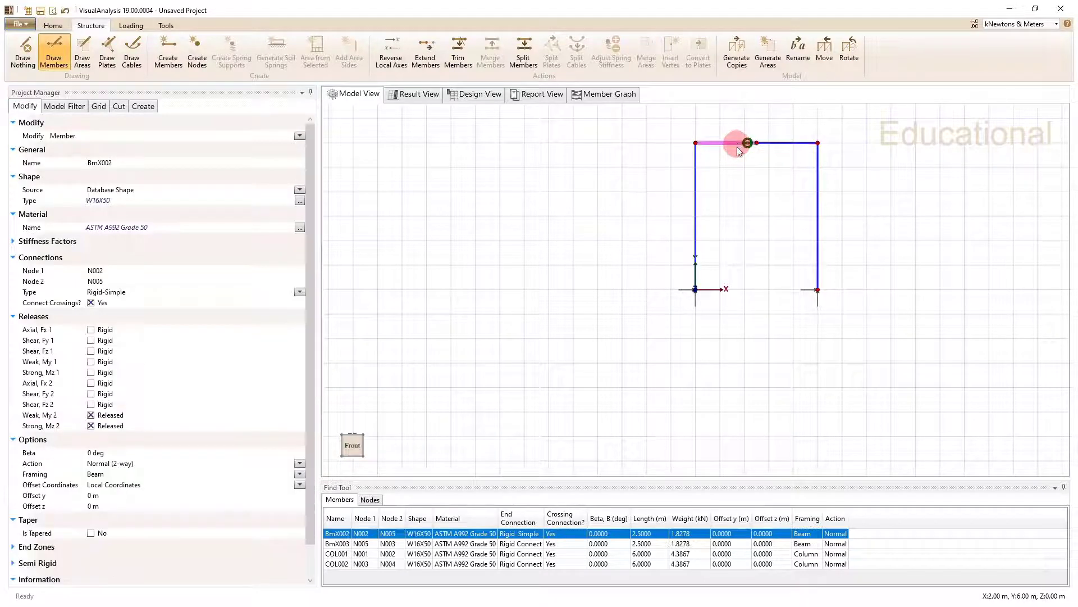
pyautogui.click(741, 176)
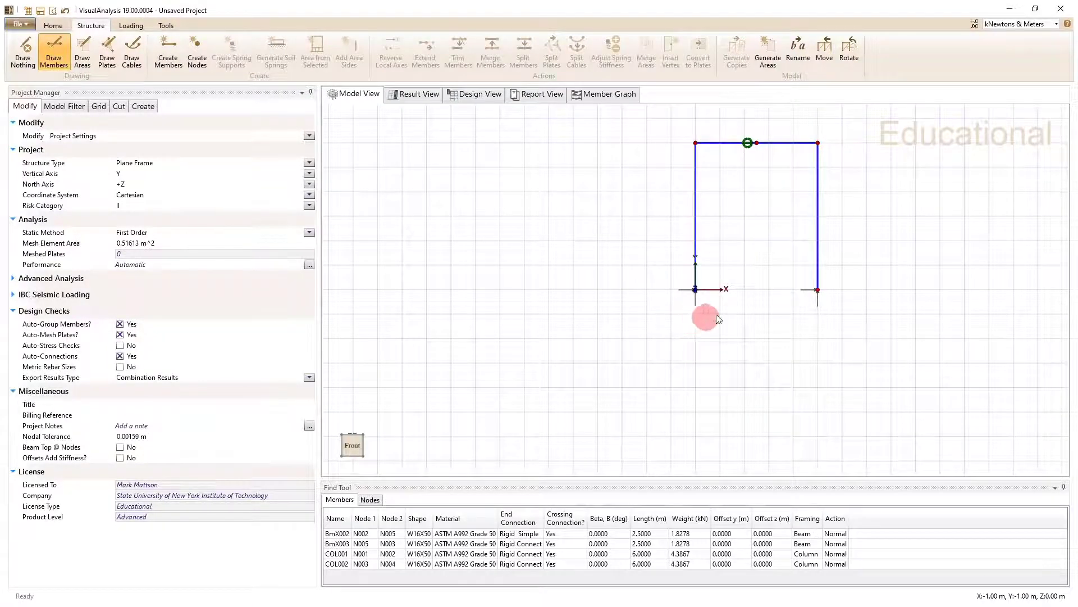
# Switch to the Loading tools and look over the service load case list
pyautogui.scroll(1, 674, 318)
pyautogui.scroll(1, 686, 314)
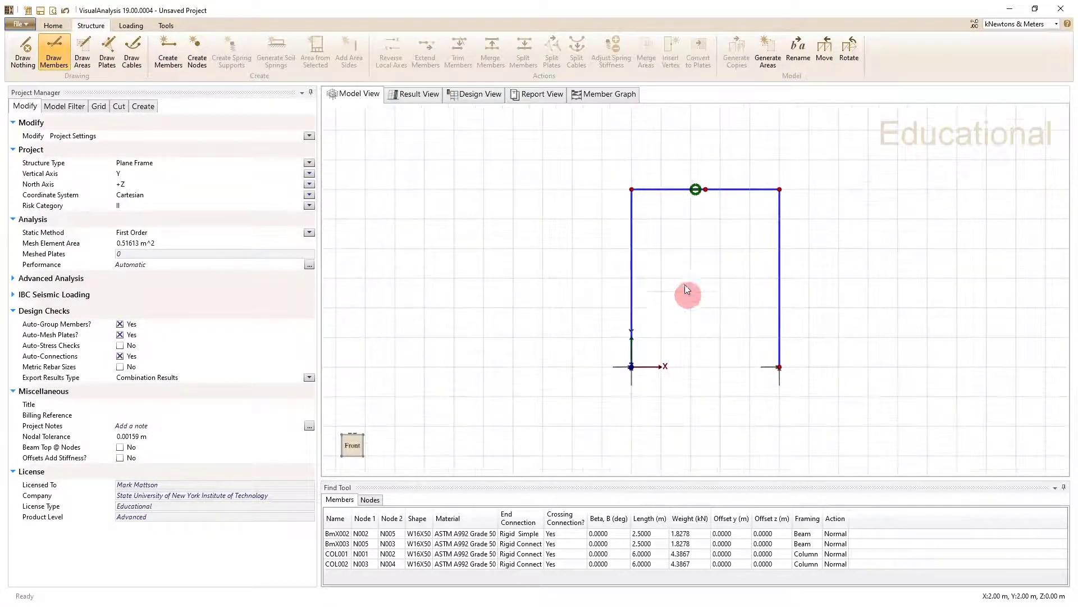
pyautogui.click(130, 26)
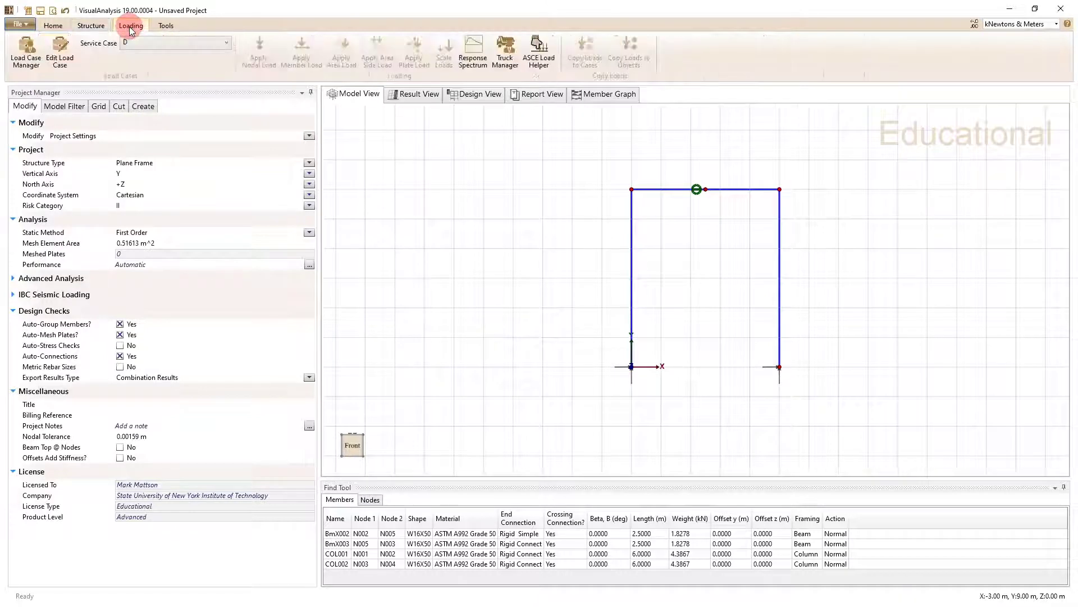
pyautogui.click(165, 48)
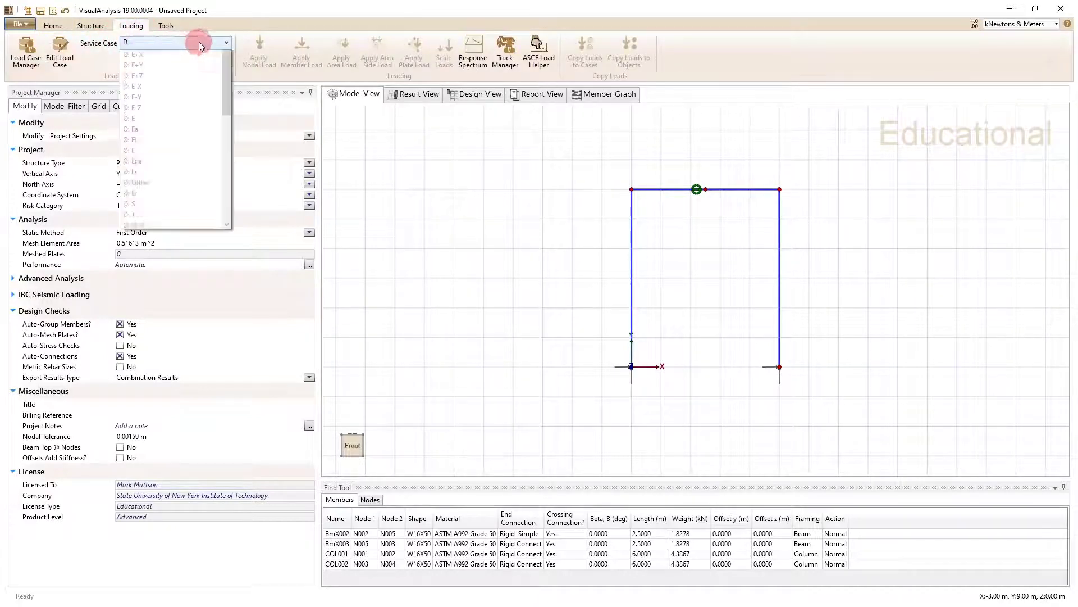
pyautogui.click(230, 25)
# Deselect the ASCE 7-16 ASD and LRFD combinations in the Load Case Manager, leaving 0 factored combinations
pyautogui.click(26, 54)
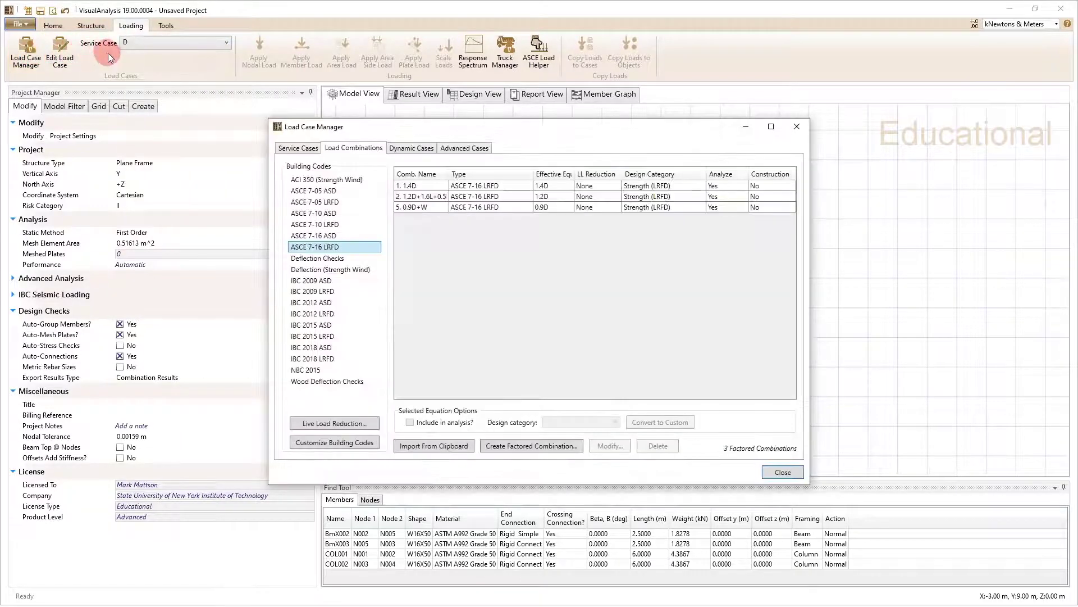
pyautogui.doubleClick(346, 248)
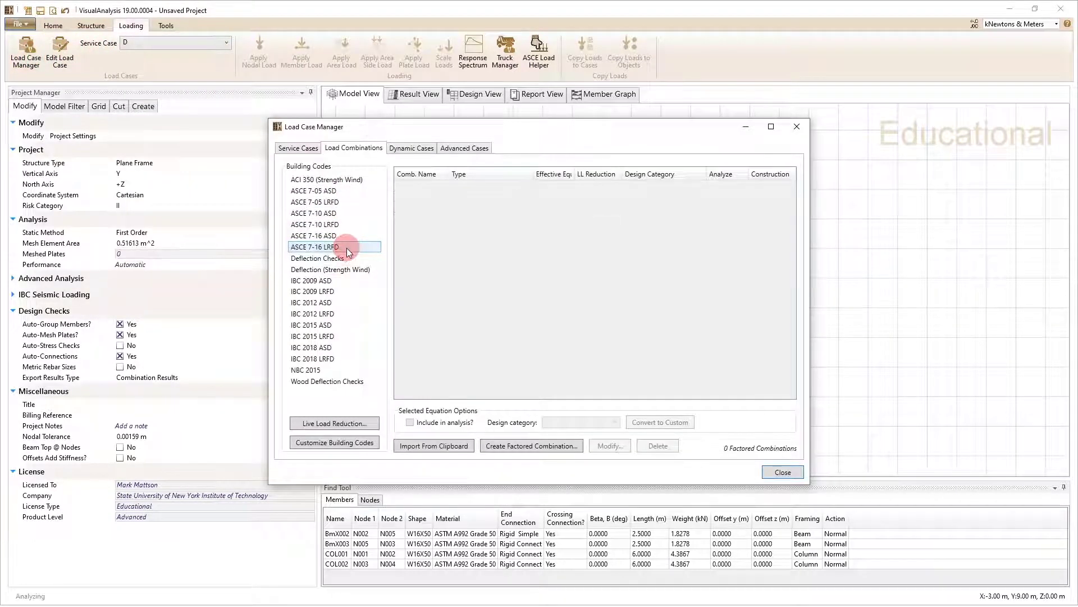
pyautogui.doubleClick(353, 234)
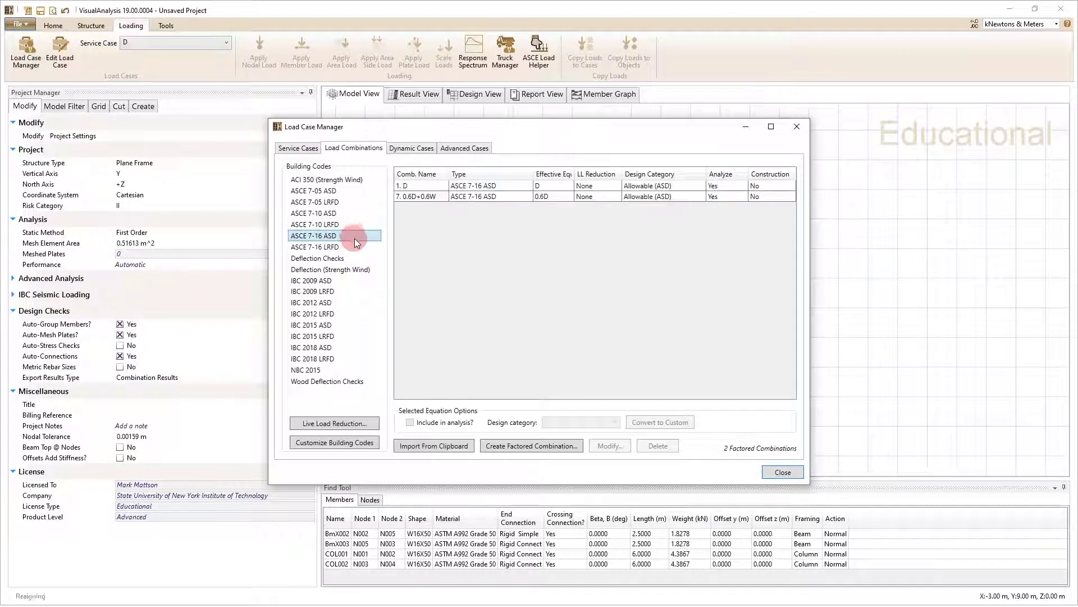
pyautogui.keyDown('ctrl'); pyautogui.doubleClick(356, 244); pyautogui.keyUp('ctrl')
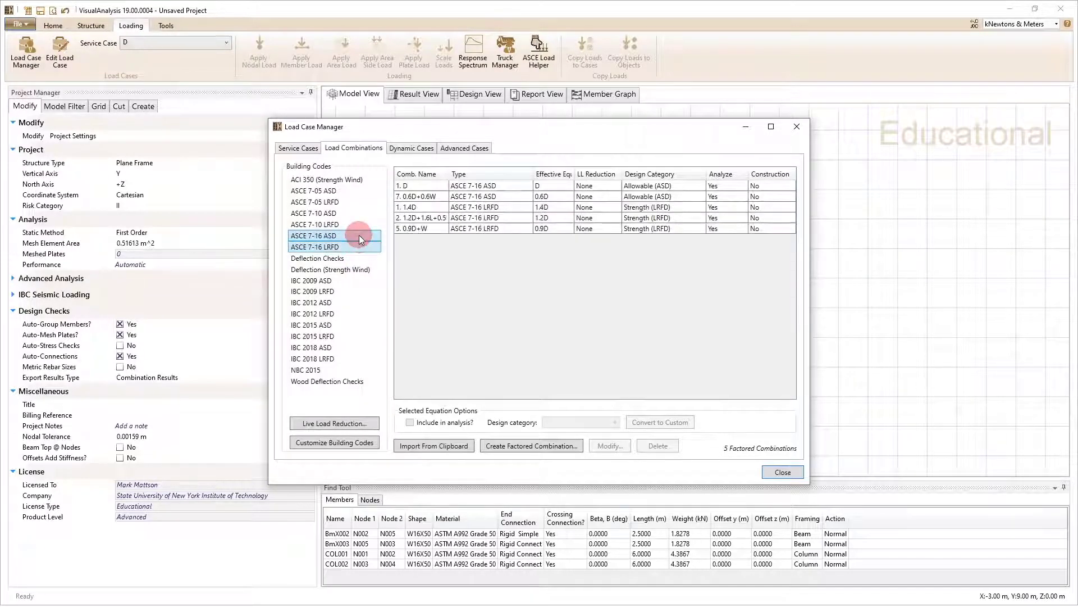
pyautogui.keyDown('ctrl'); pyautogui.click(359, 235); pyautogui.keyUp('ctrl')
pyautogui.keyDown('ctrl'); pyautogui.click(366, 248); pyautogui.keyUp('ctrl')
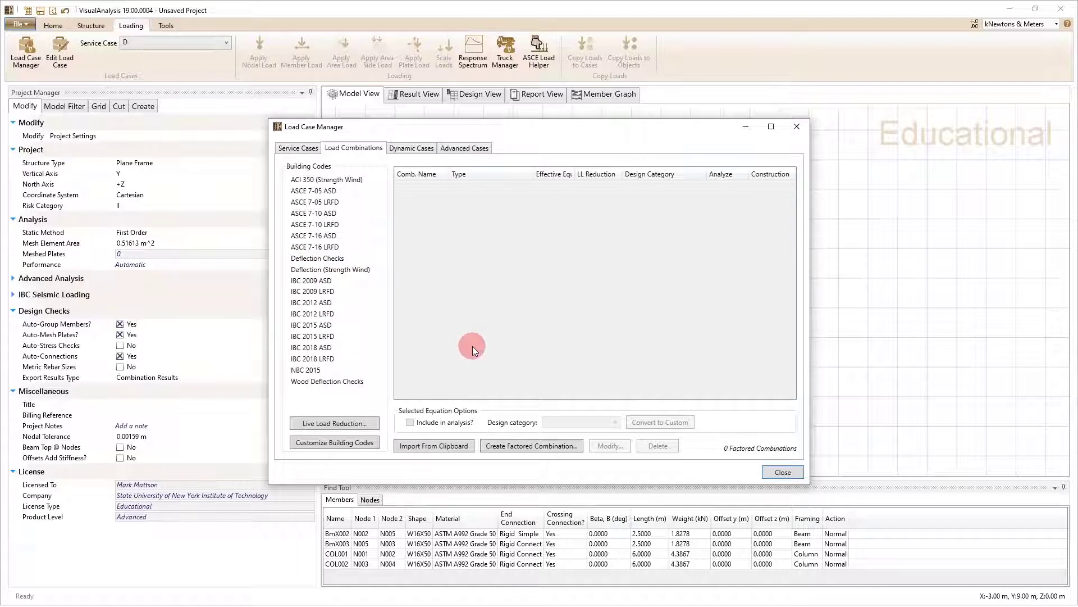
pyautogui.click(783, 472)
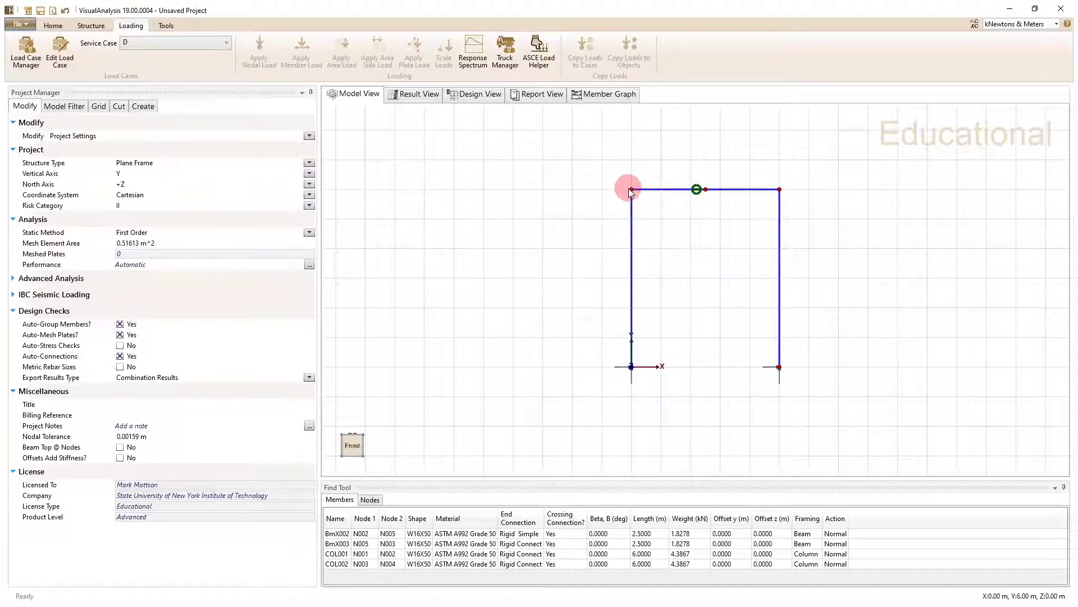
# Change load case D's Self Weight Type to No Self Weight
pyautogui.click(62, 54)
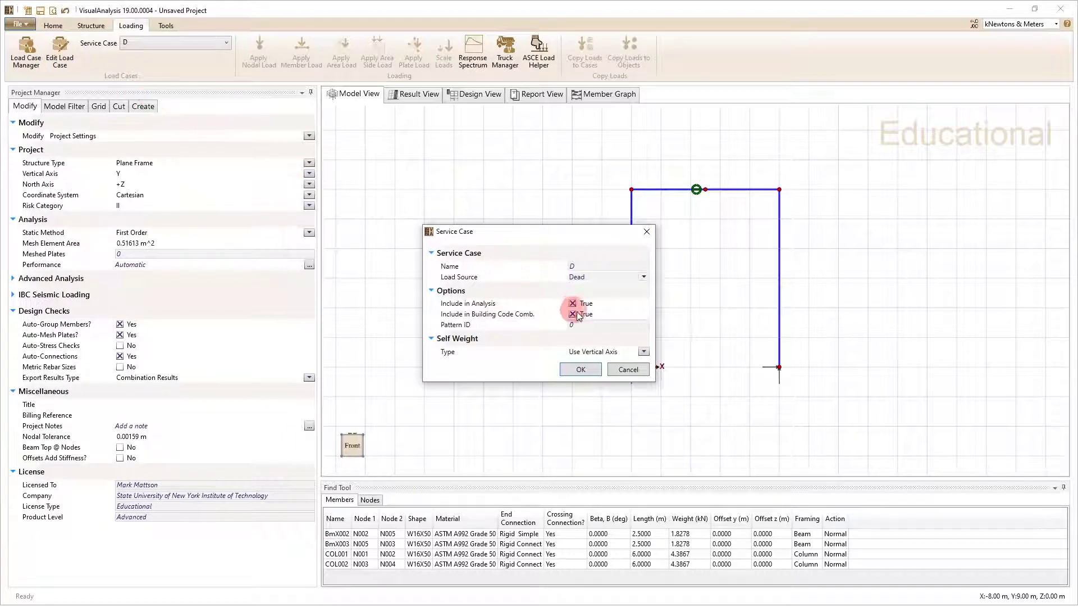
pyautogui.click(643, 352)
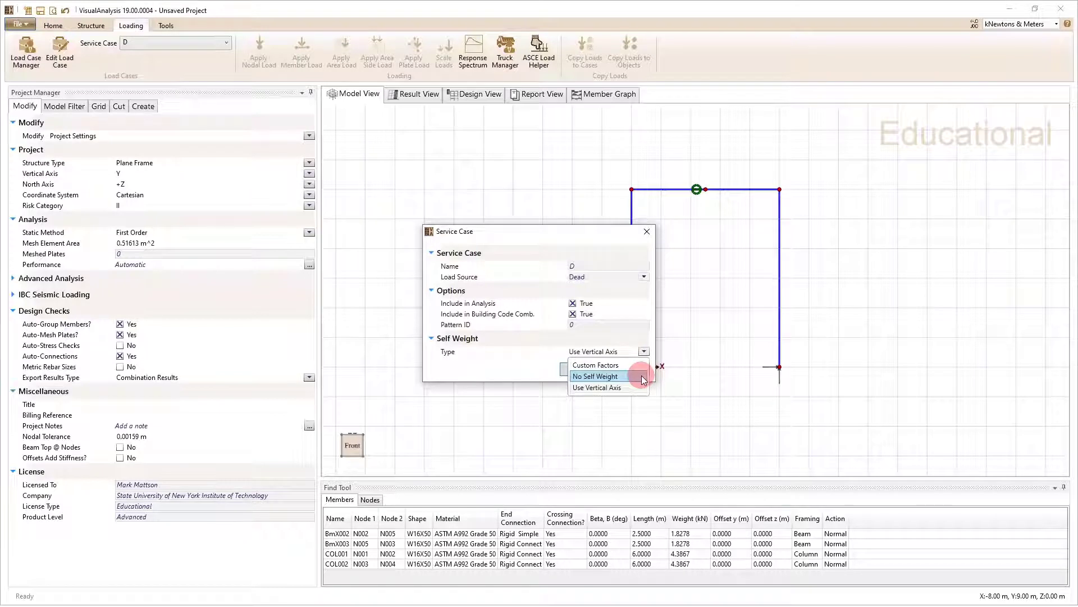
pyautogui.click(641, 375)
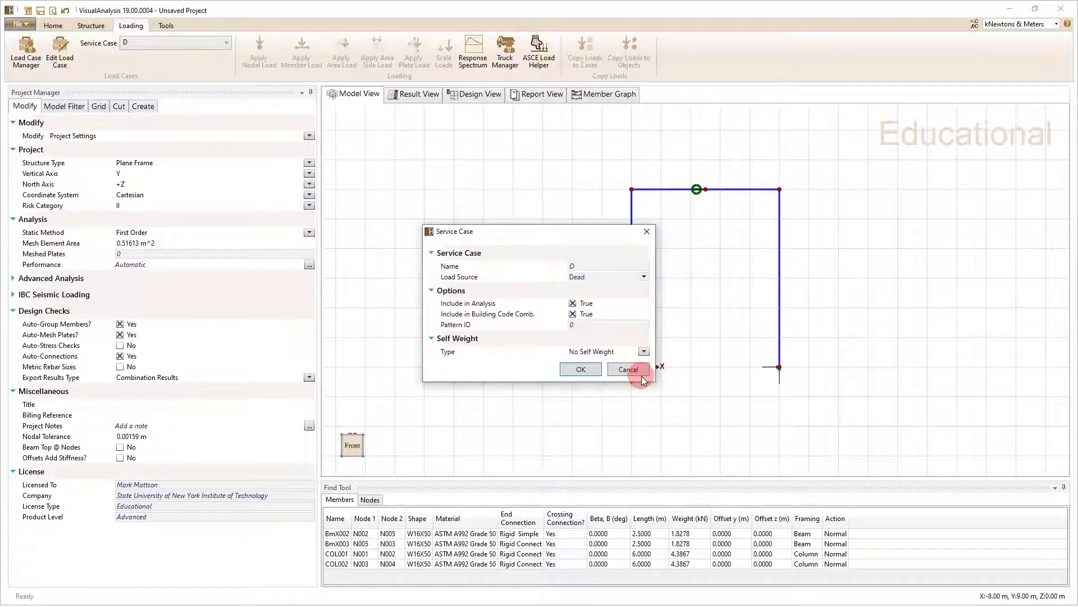
pyautogui.click(593, 371)
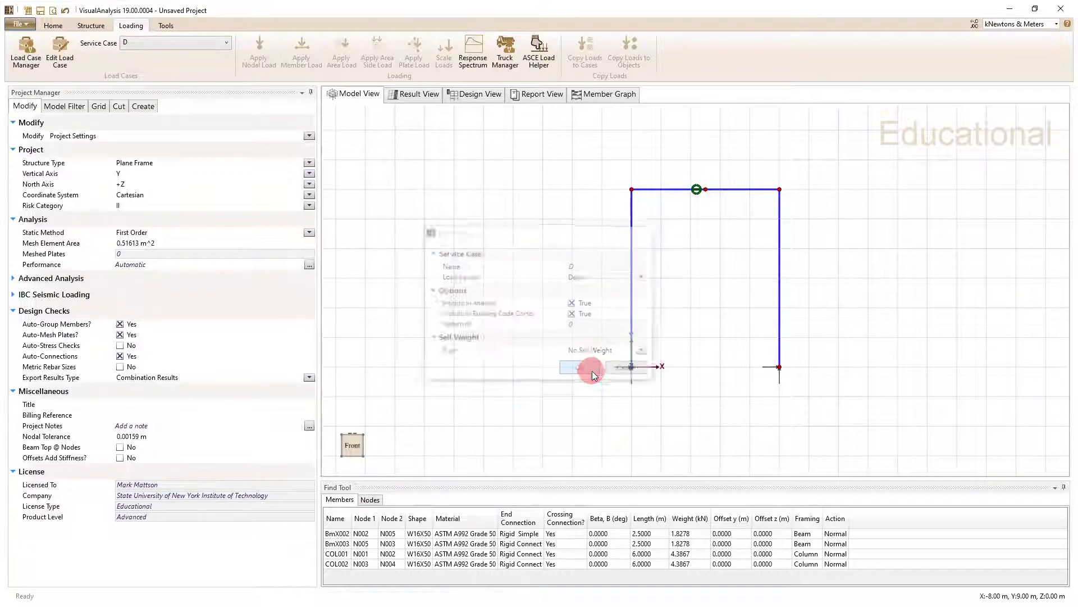
# Apply a 20 kN Force X nodal load to node N002
pyautogui.click(631, 189)
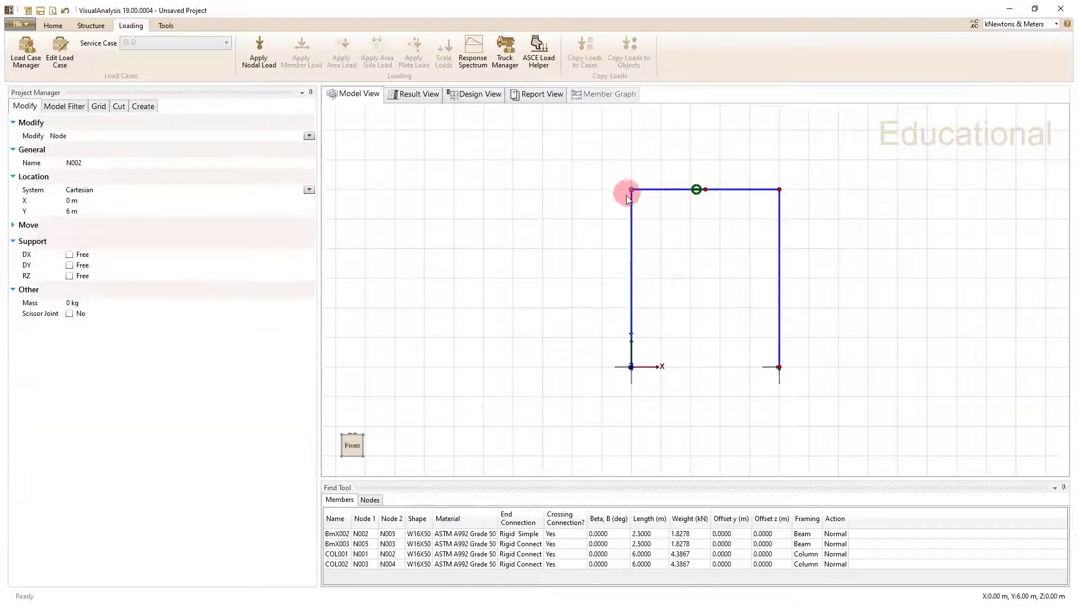
pyautogui.click(263, 55)
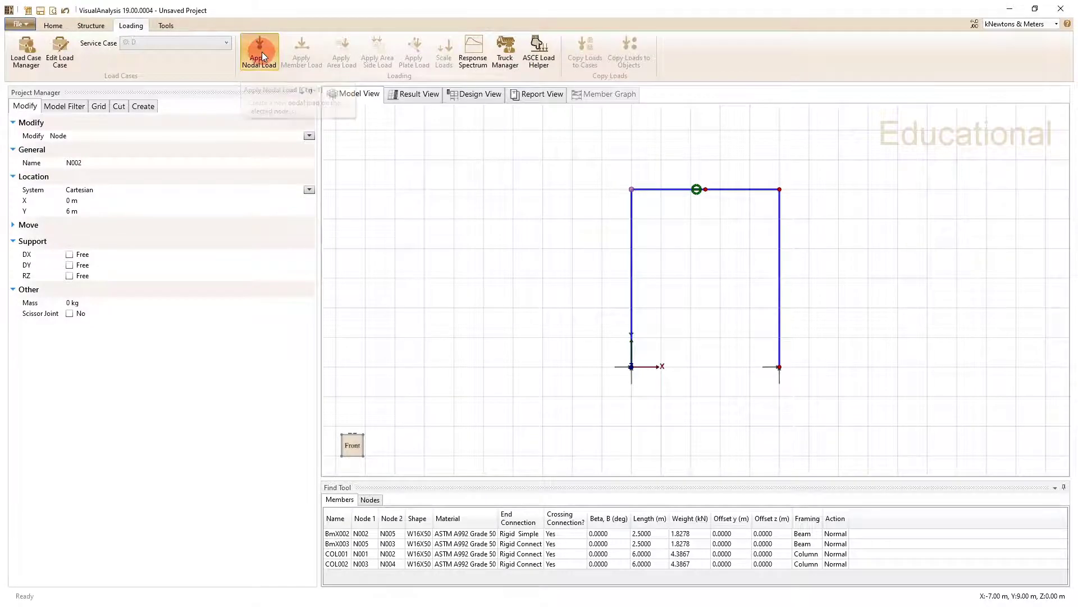
pyautogui.click(593, 308)
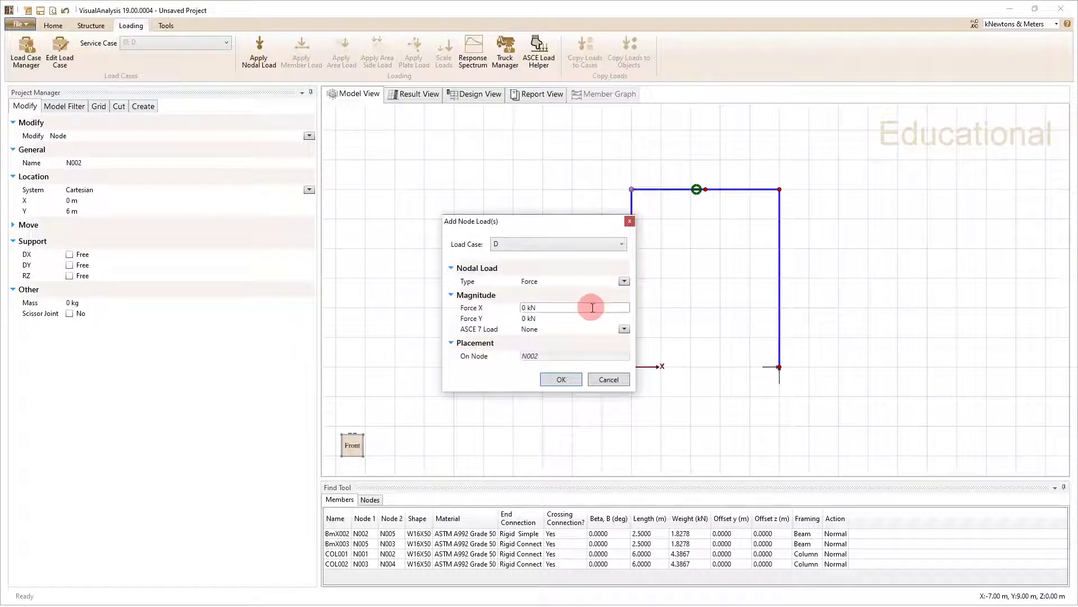
pyautogui.write('20')
pyautogui.press('Return')
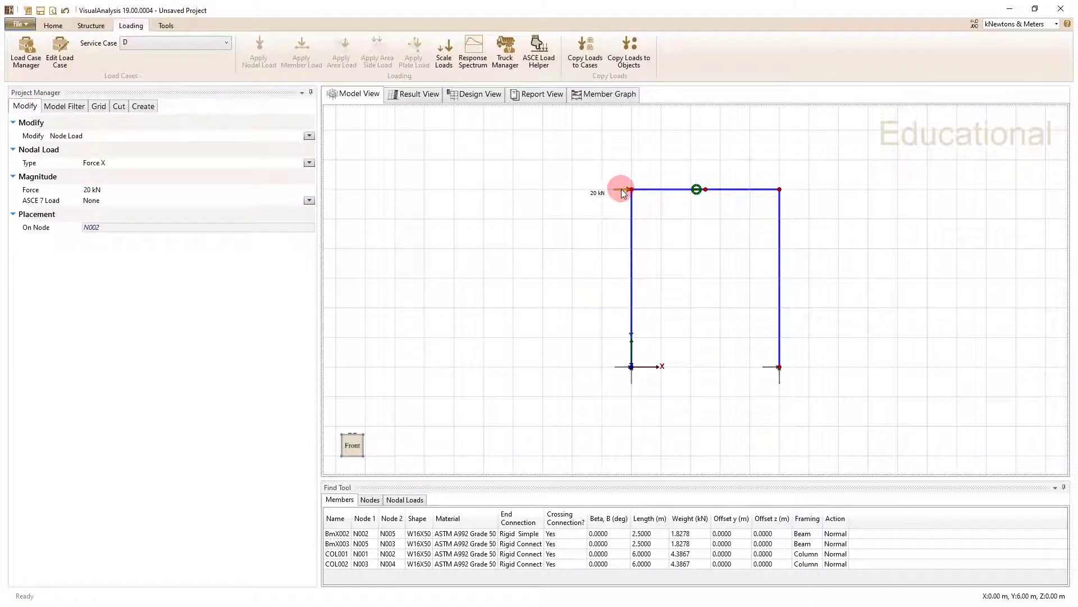
# Change the nodal force to 30 kN in the Project Manager, then set it back to 20 kN
pyautogui.click(158, 190)
pyautogui.click(158, 190)
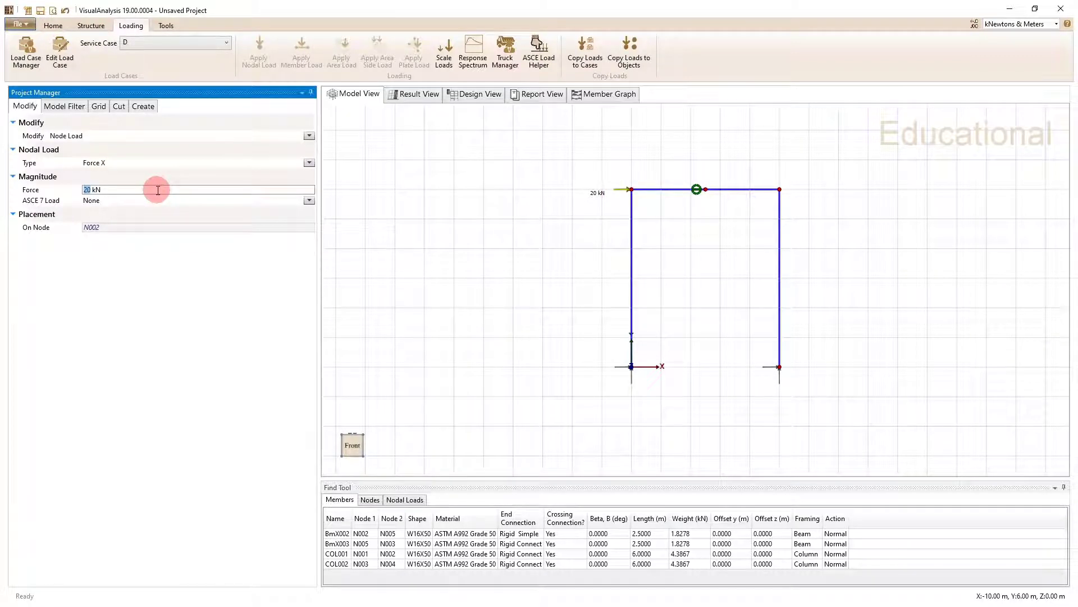
pyautogui.write('30')
pyautogui.press('Return')
pyautogui.click(30, 189)
pyautogui.write('20')
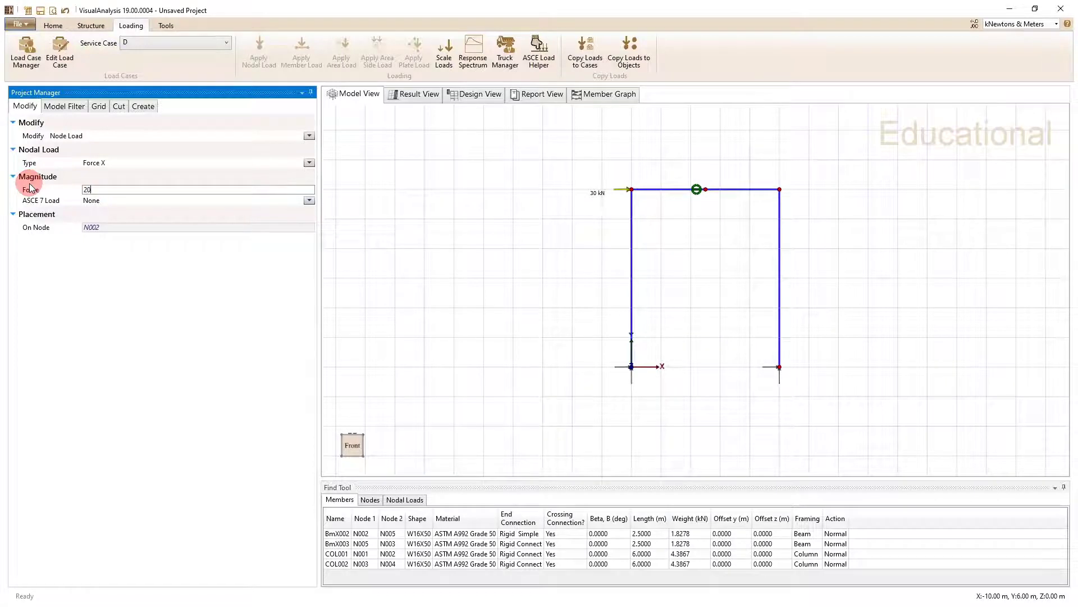
pyautogui.press('Return')
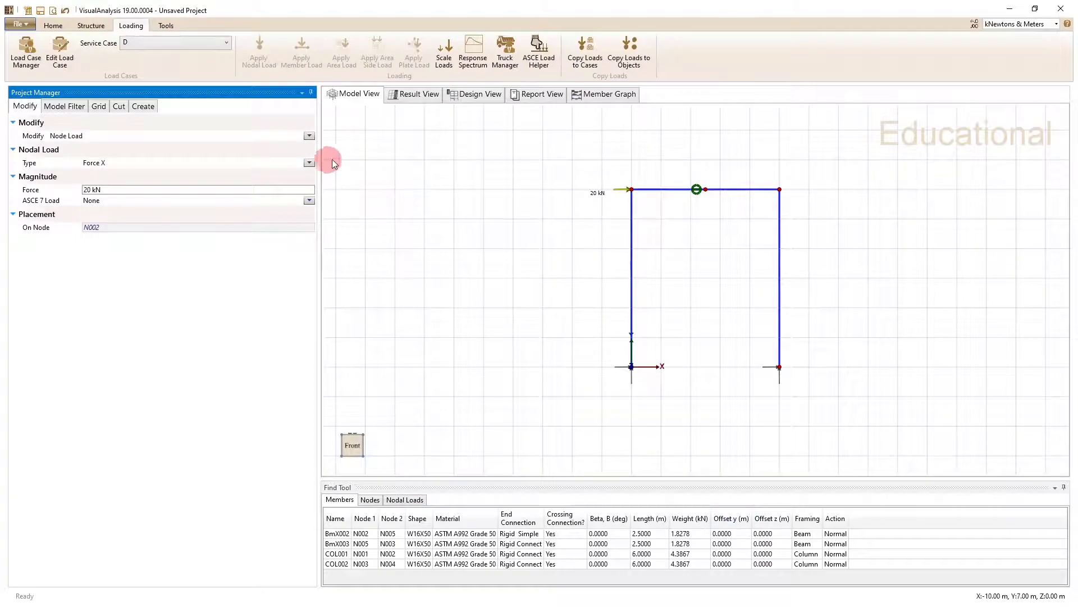
pyautogui.click(409, 97)
# Check the case D analysis status report, with -20 kN X reactions, then collapse it
pyautogui.click(639, 152)
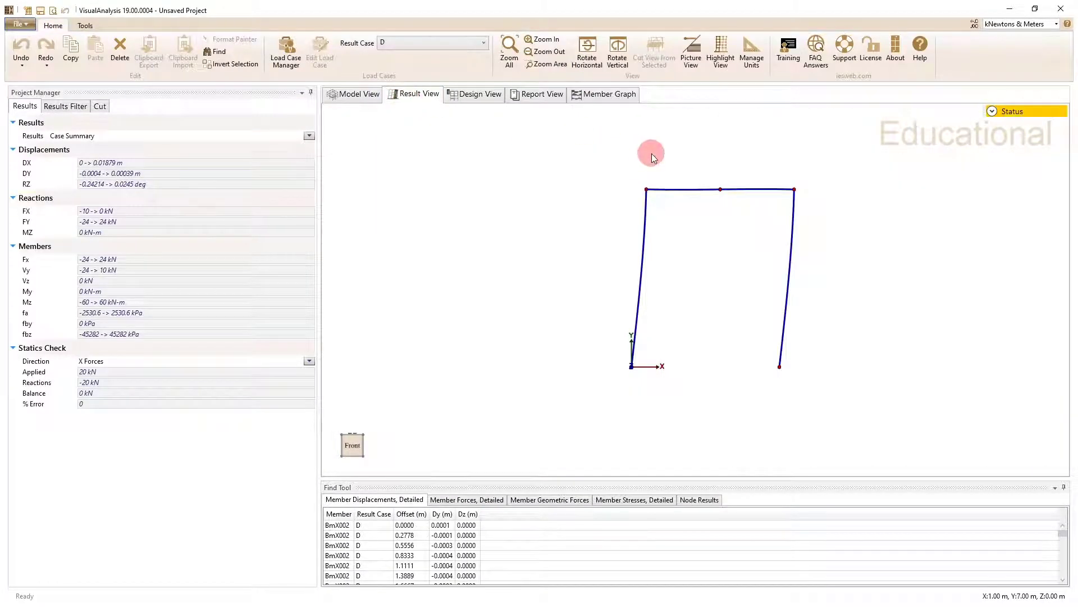
pyautogui.click(993, 110)
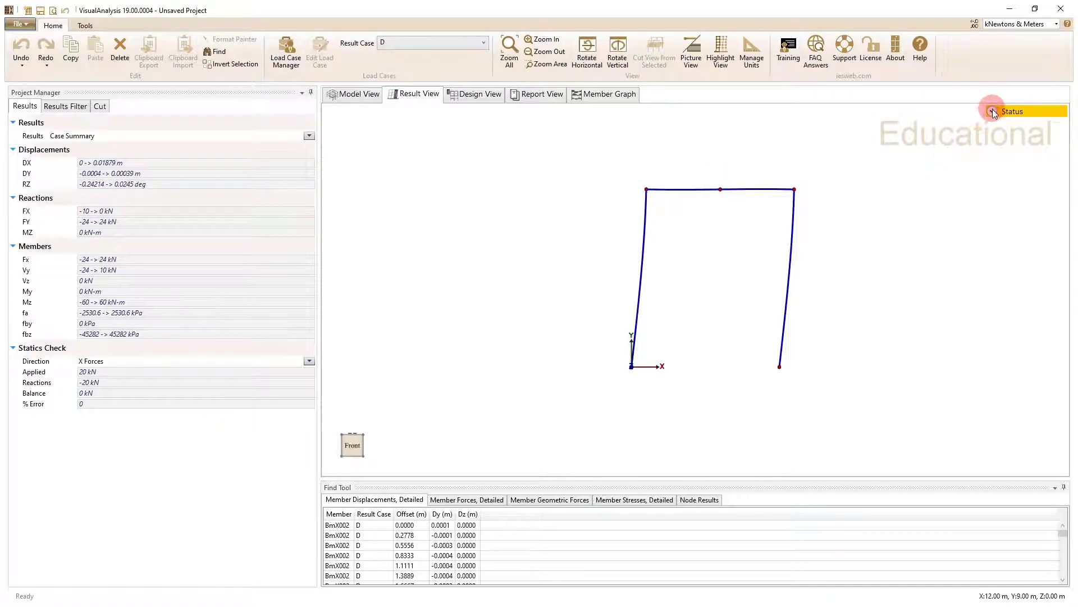
pyautogui.scroll(-2, 1011, 247)
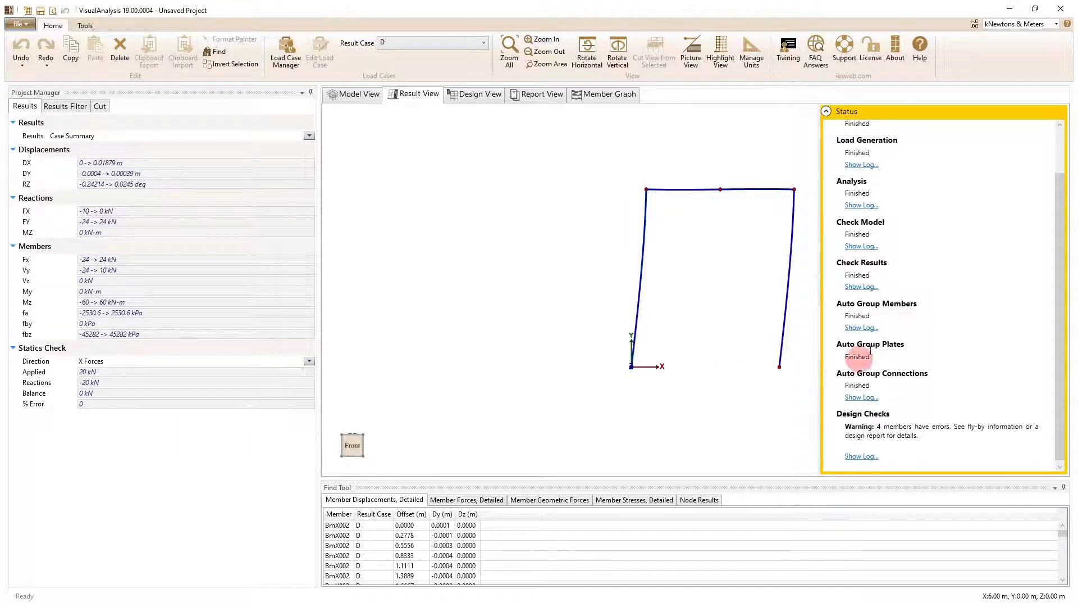
pyautogui.scroll(2, 921, 337)
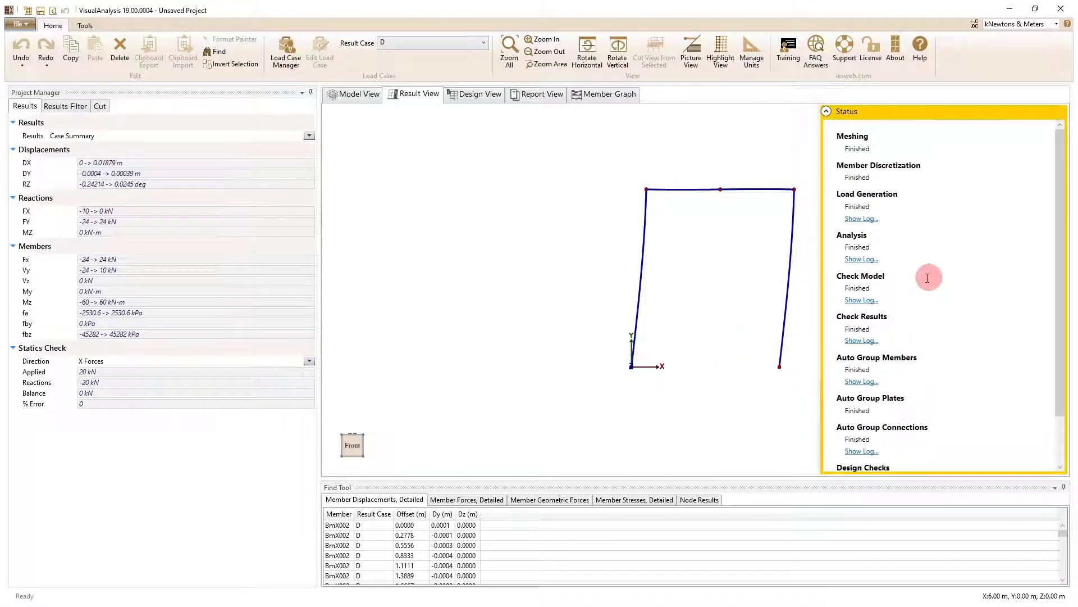
pyautogui.click(714, 258)
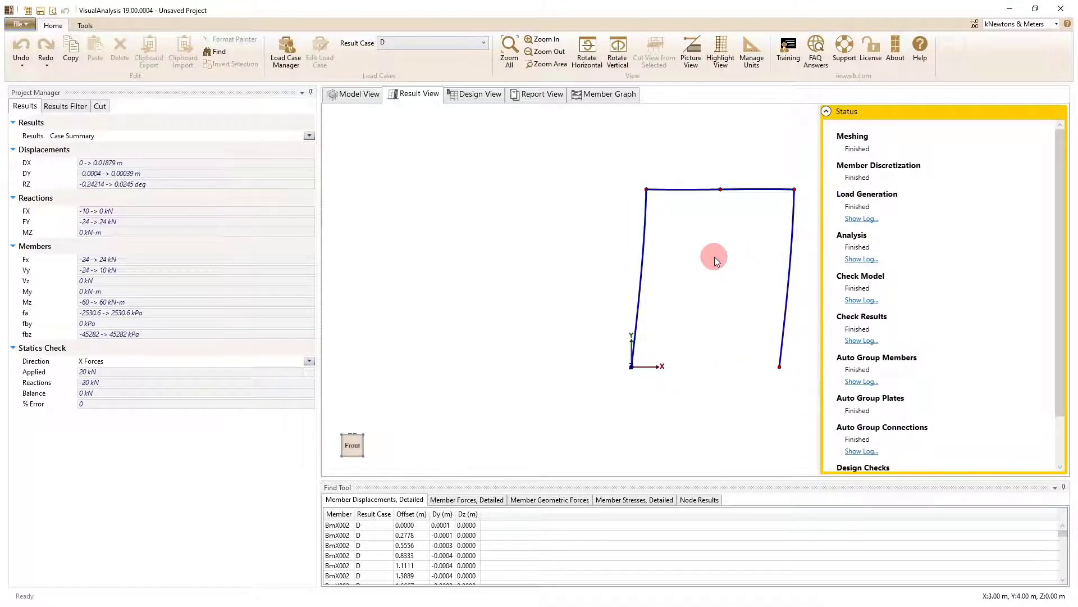
pyautogui.click(827, 111)
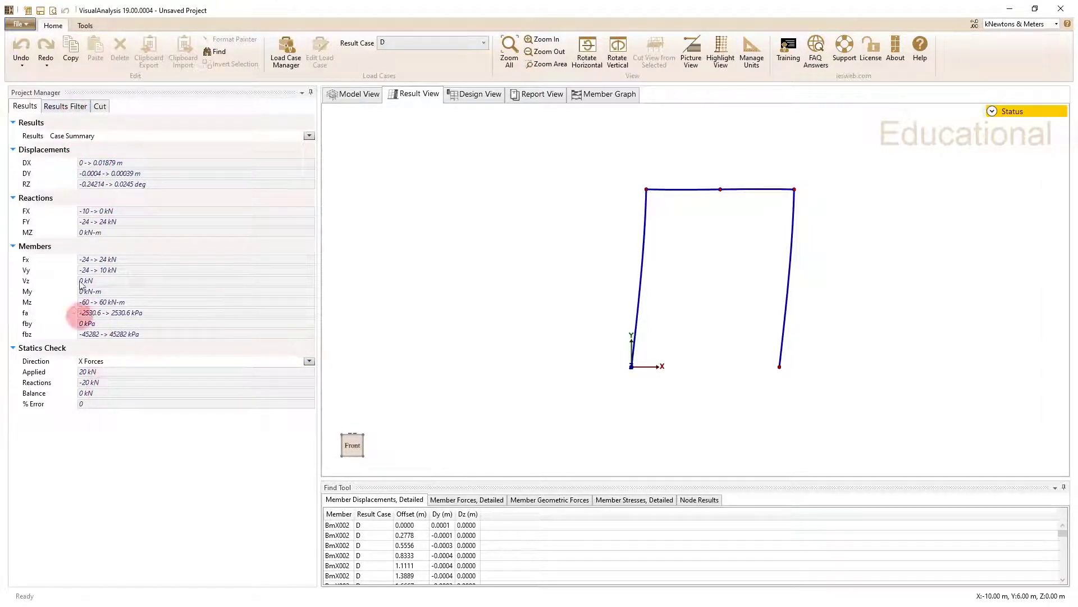
# Show support reactions and draw the Mz member moments as diagrams along the frame
pyautogui.click(56, 108)
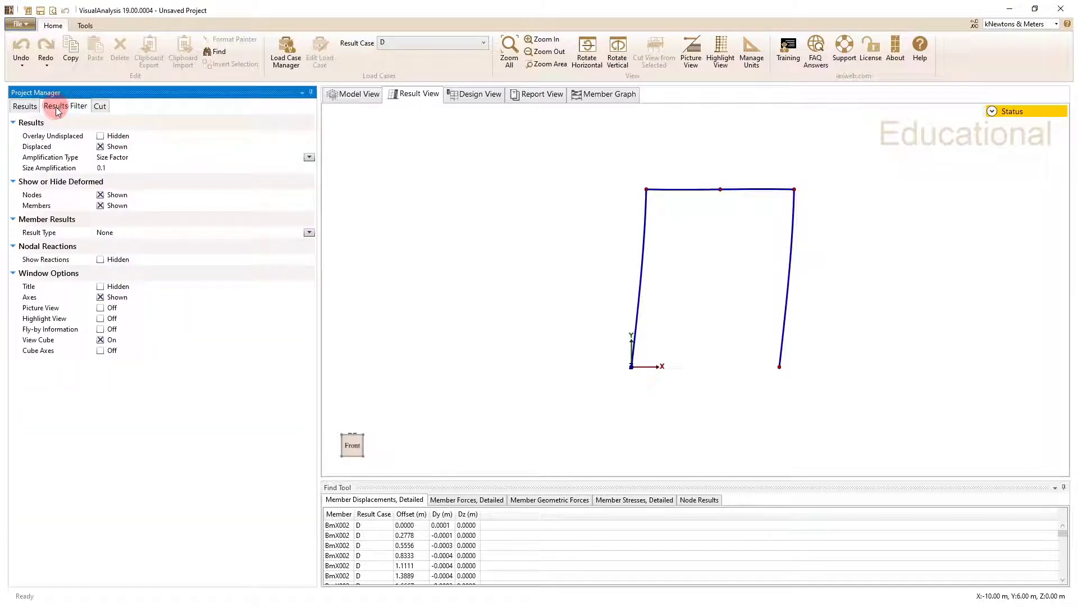
pyautogui.click(110, 260)
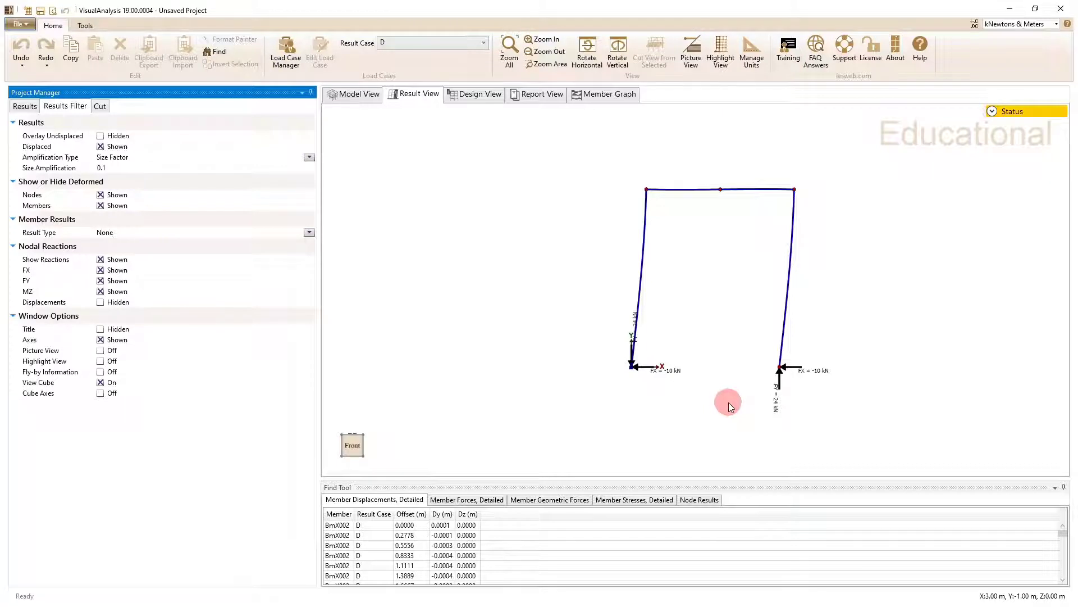
pyautogui.click(308, 233)
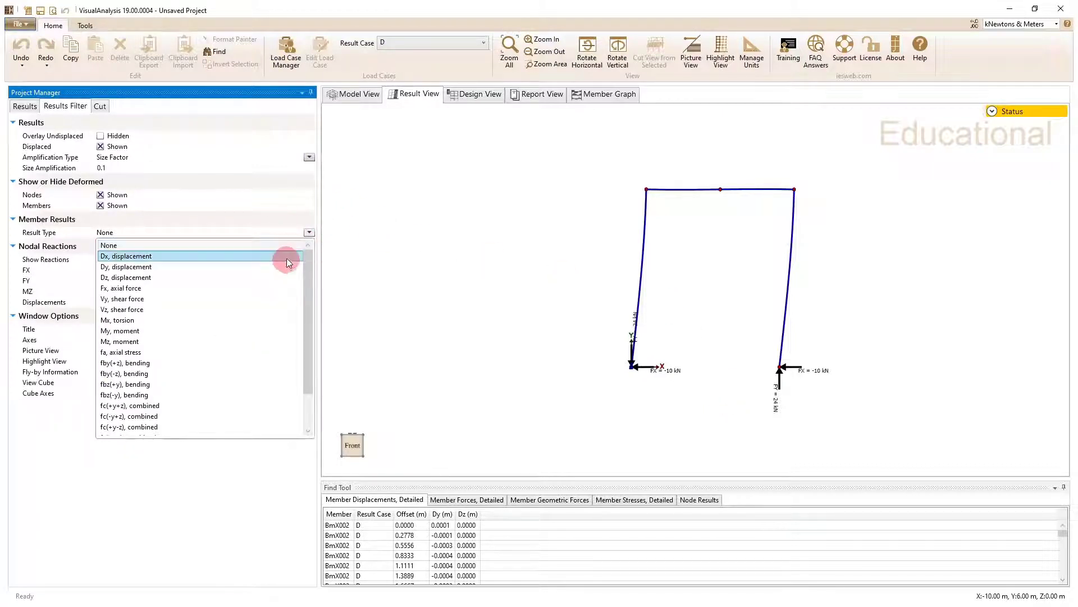
pyautogui.click(278, 340)
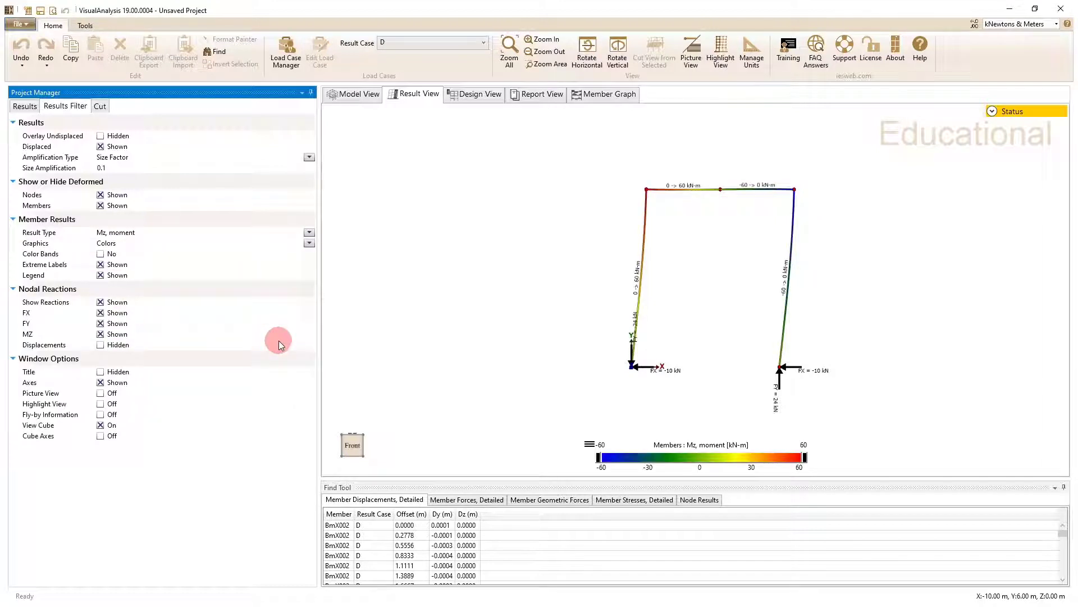
pyautogui.click(308, 243)
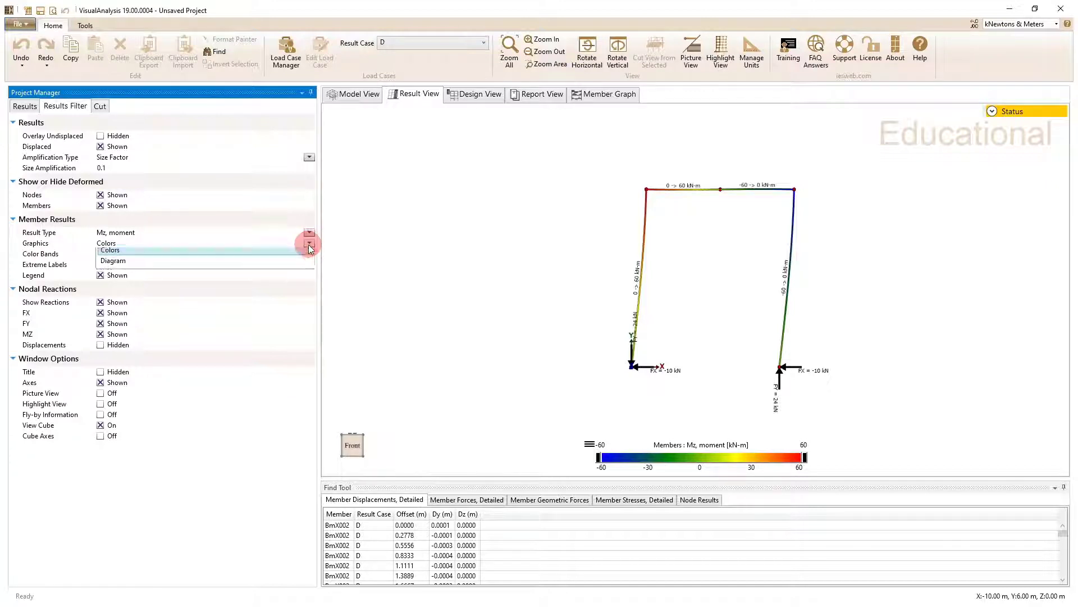
pyautogui.click(305, 262)
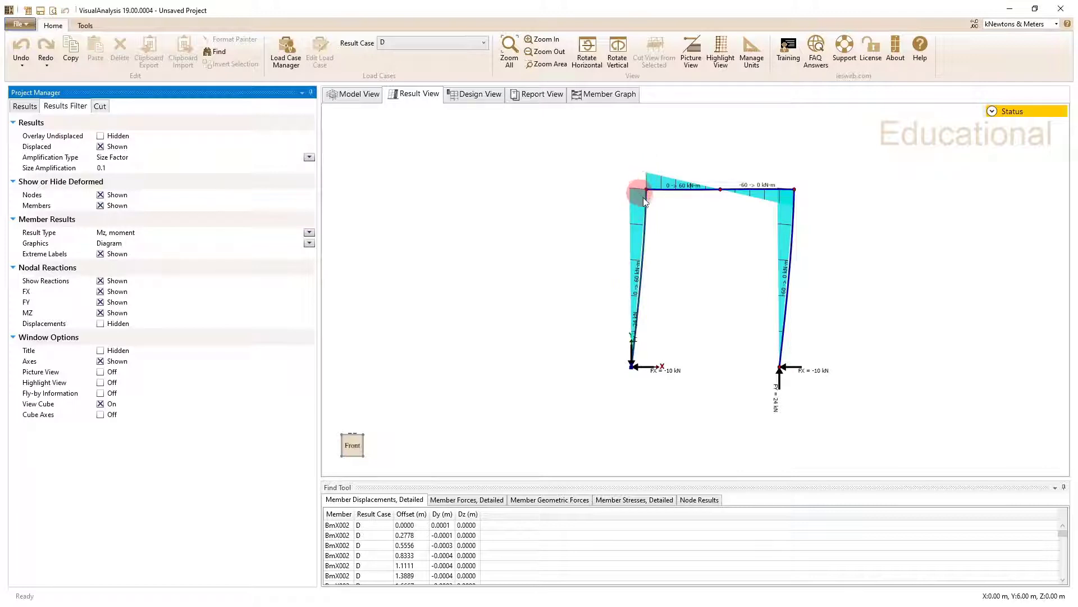
# Select all frame members, review their P, Vy and Mz graphs, then return to the Results Filter
pyautogui.click(646, 232)
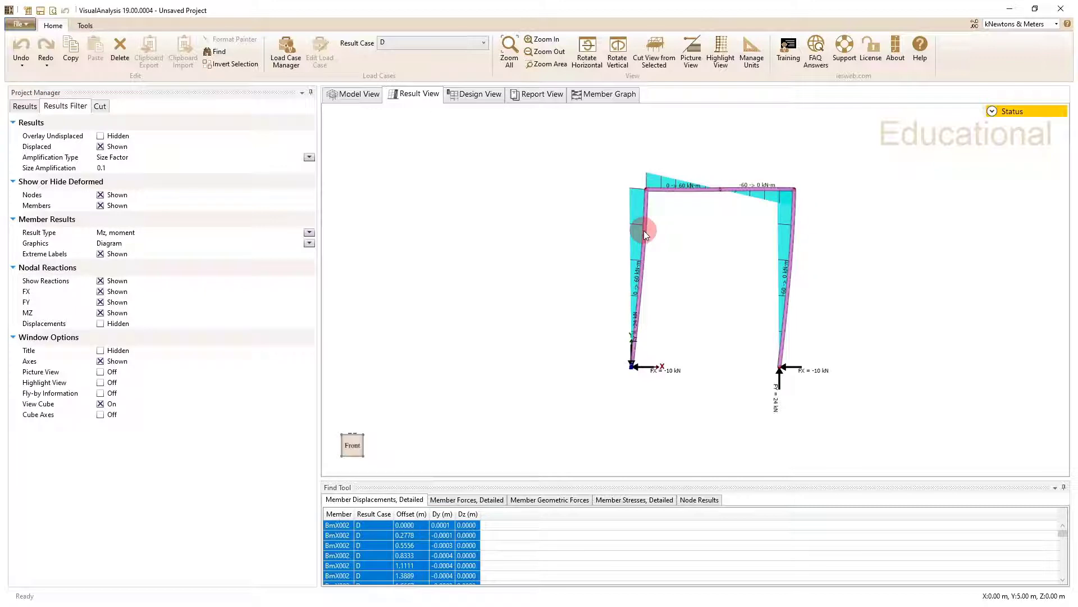
pyautogui.click(595, 97)
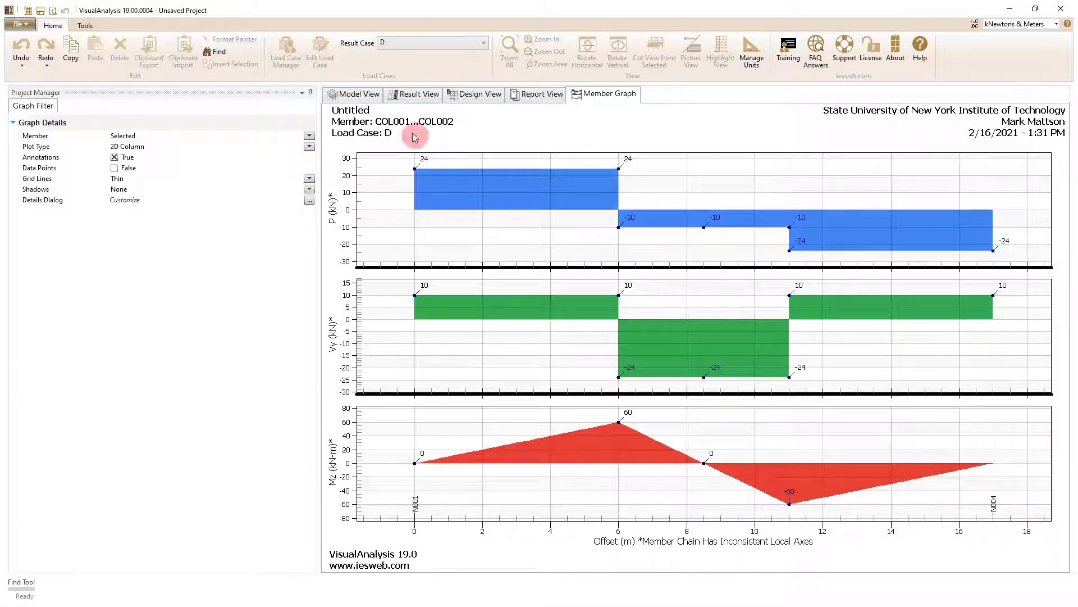
pyautogui.click(409, 95)
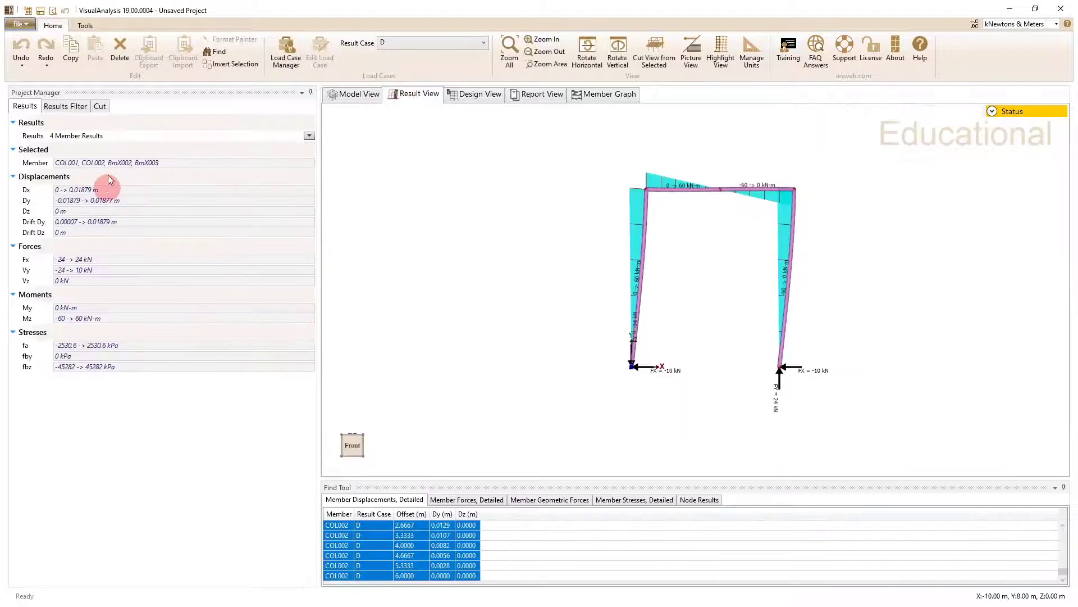
pyautogui.click(65, 106)
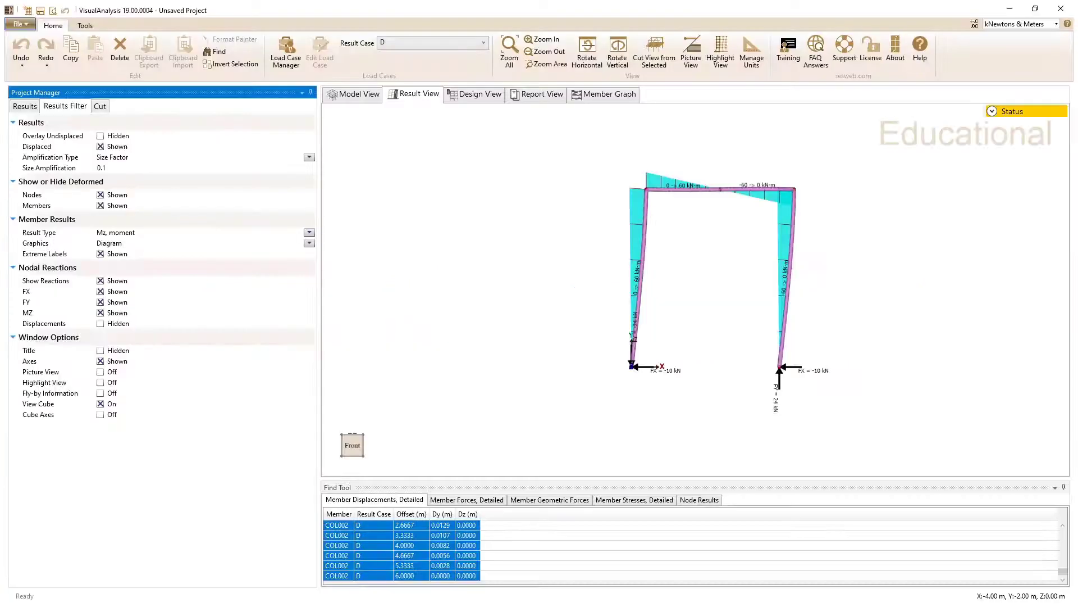
# Open the report and add the Materials, Member Analysis Properties, Members and Nodal Supports tables
pyautogui.click(527, 99)
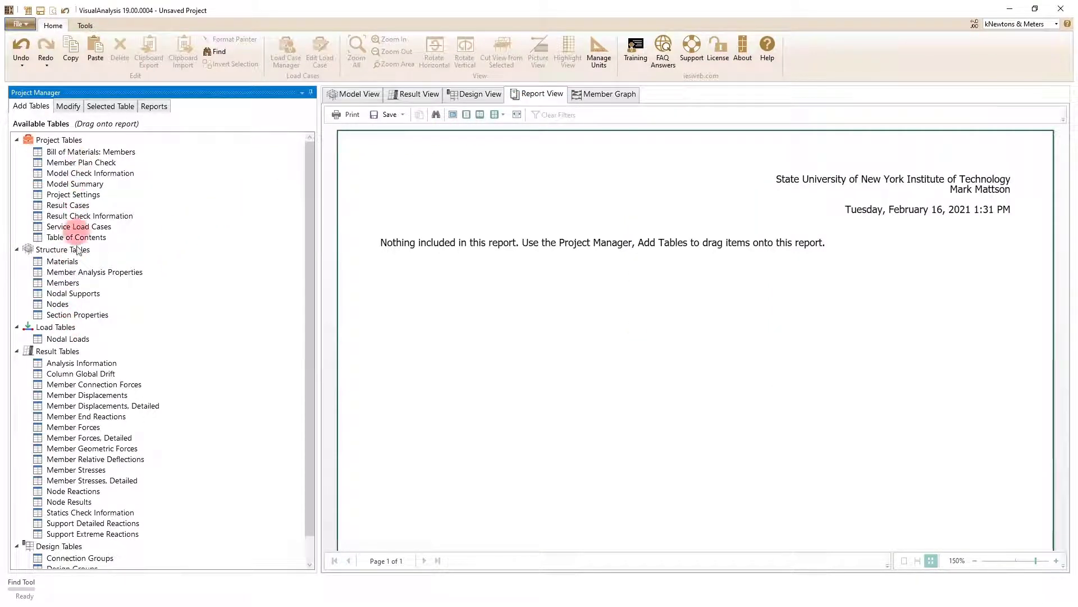
pyautogui.click(62, 261)
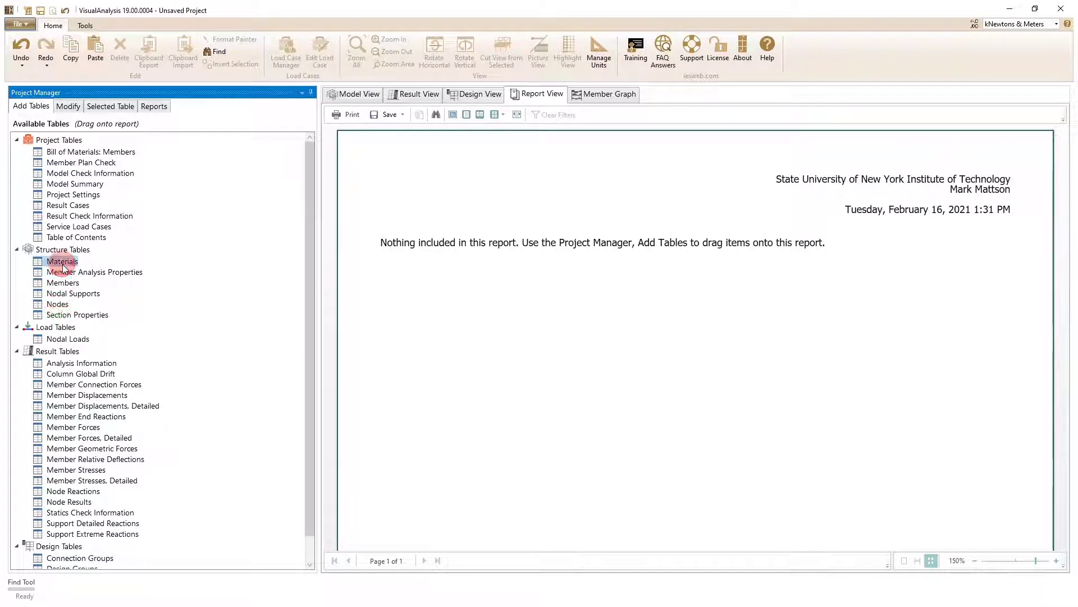
pyautogui.doubleClick(62, 261)
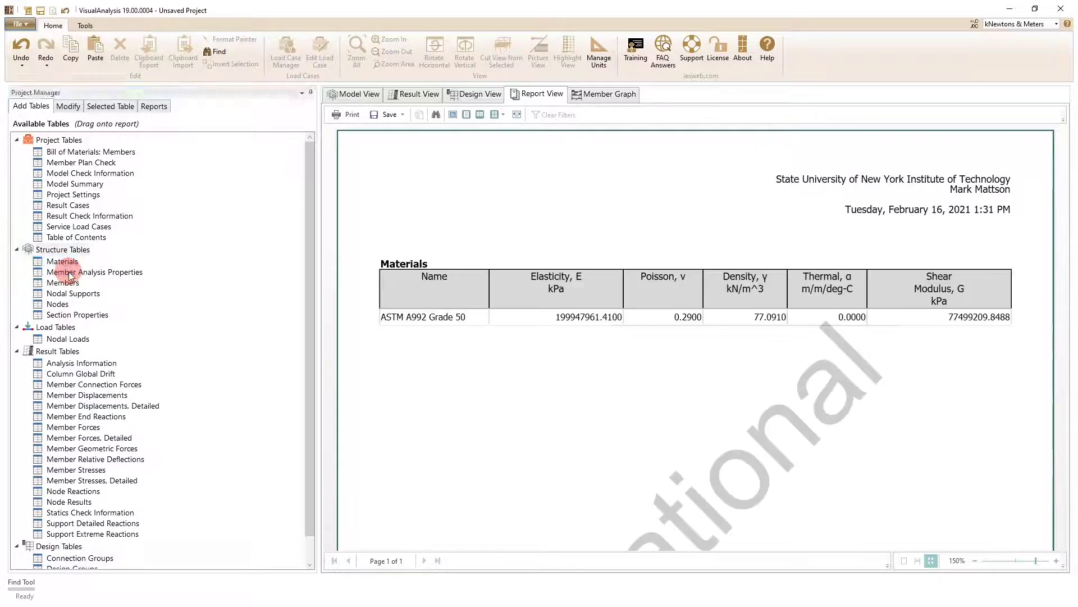
pyautogui.click(69, 272)
pyautogui.doubleClick(69, 271)
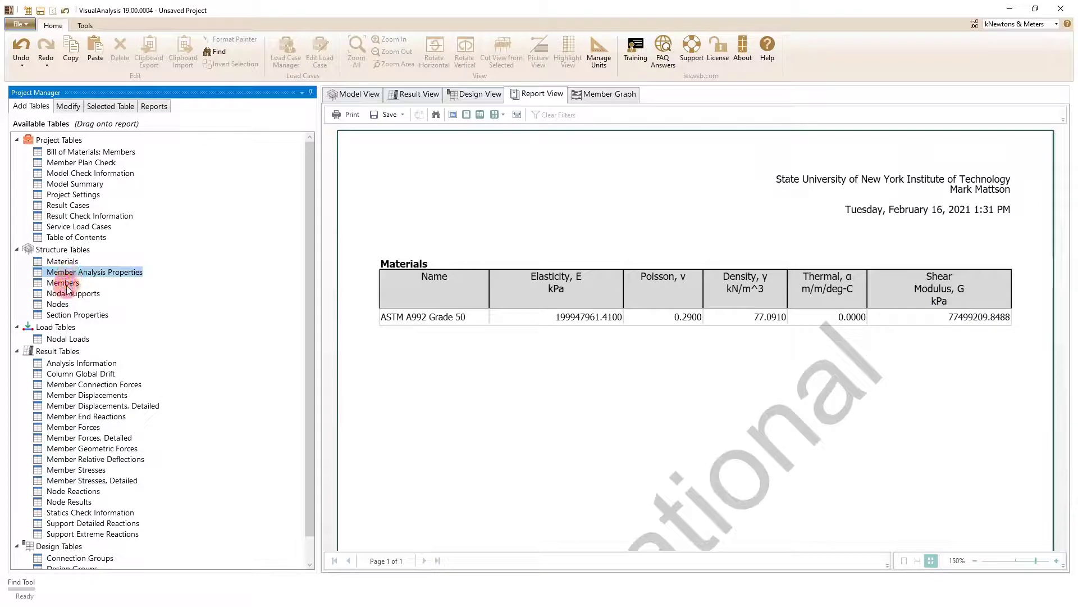
pyautogui.click(64, 284)
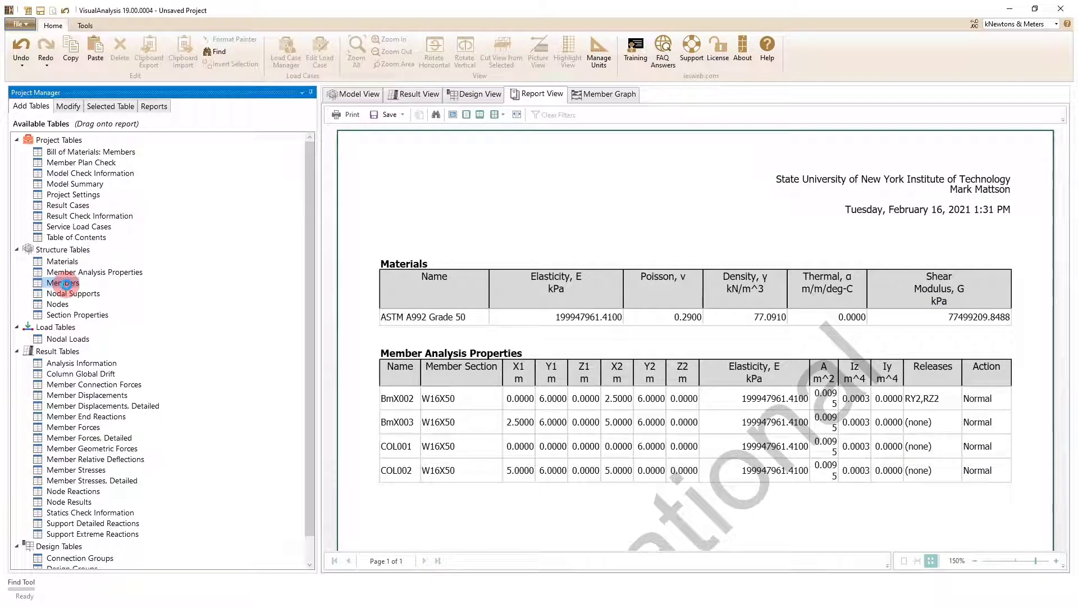
pyautogui.doubleClick(63, 283)
pyautogui.click(67, 293)
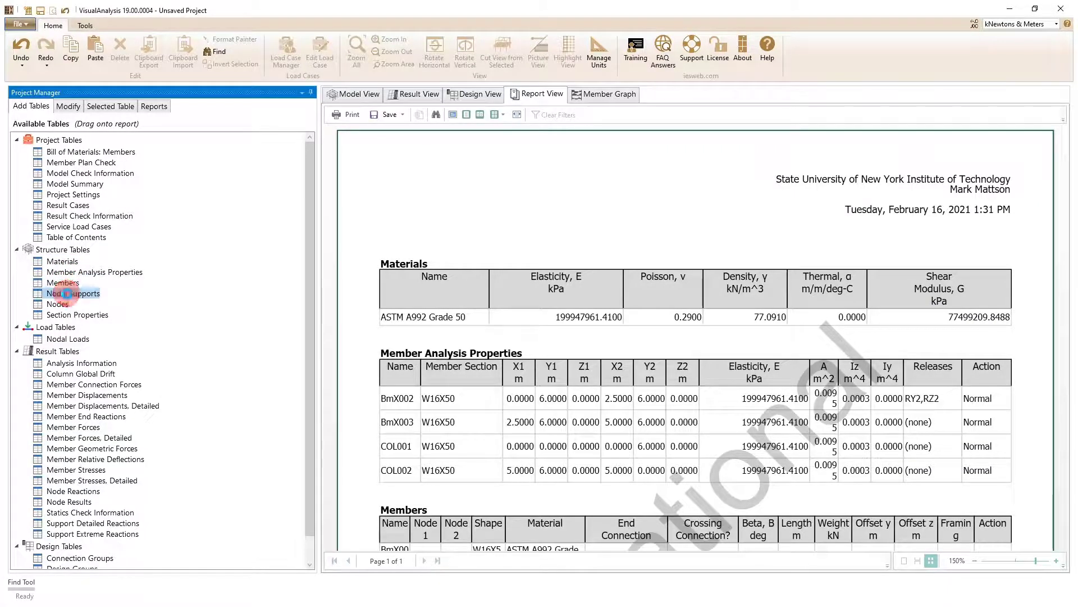
pyautogui.doubleClick(67, 293)
# Add the Nodes, Section Properties and Nodal Loads tables to the report
pyautogui.click(61, 304)
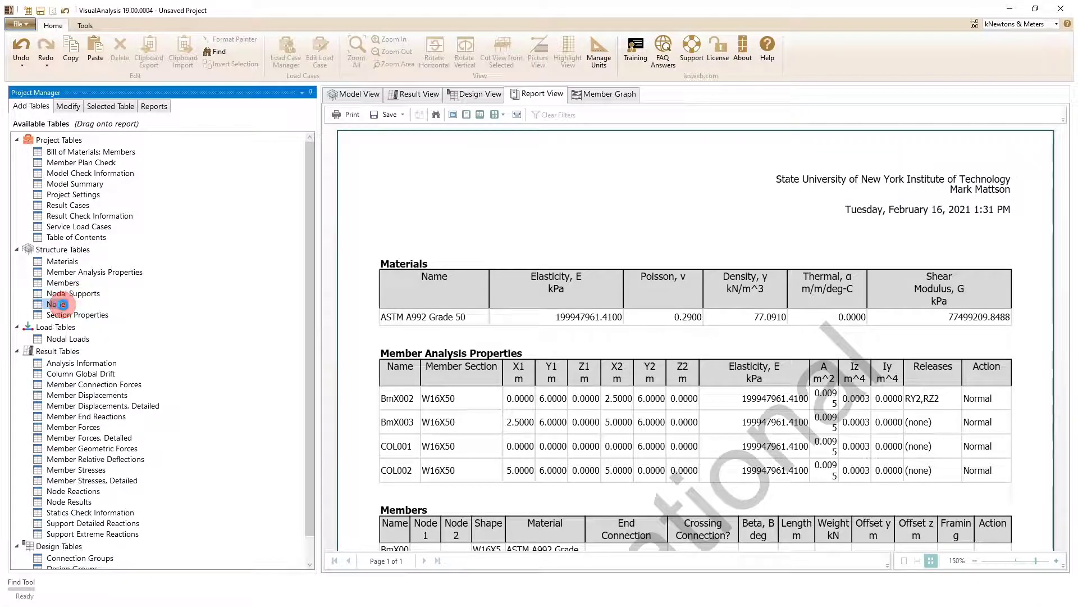
pyautogui.doubleClick(62, 304)
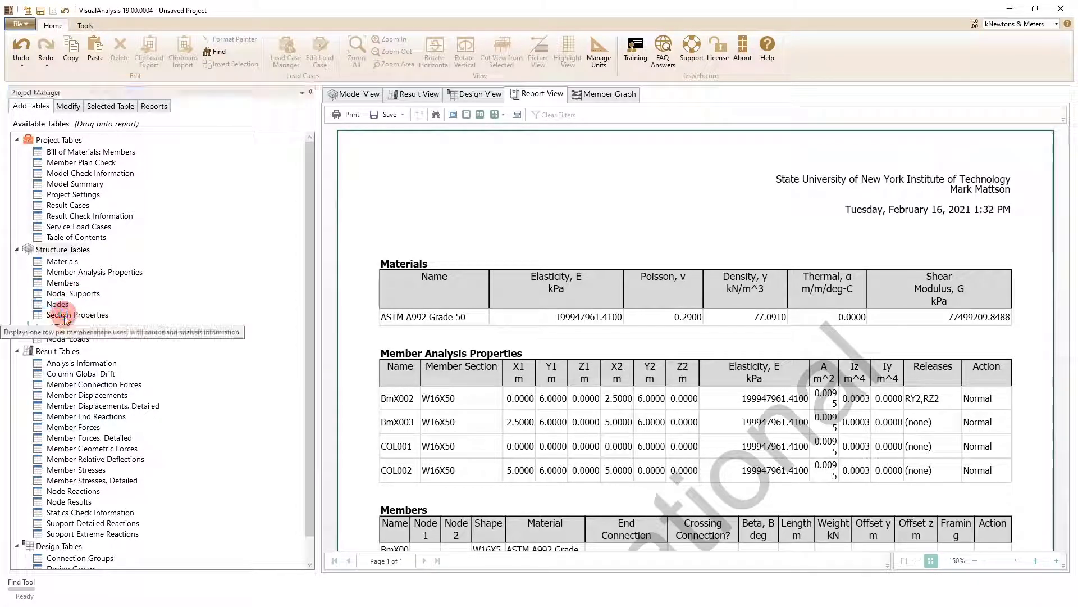
pyautogui.click(64, 316)
pyautogui.doubleClick(64, 315)
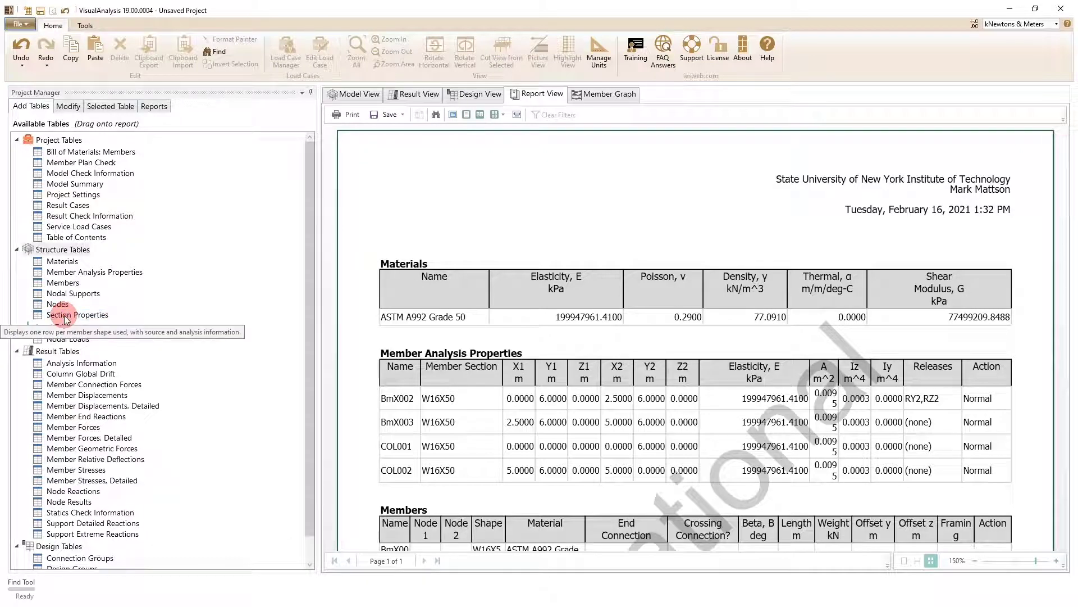
pyautogui.click(64, 340)
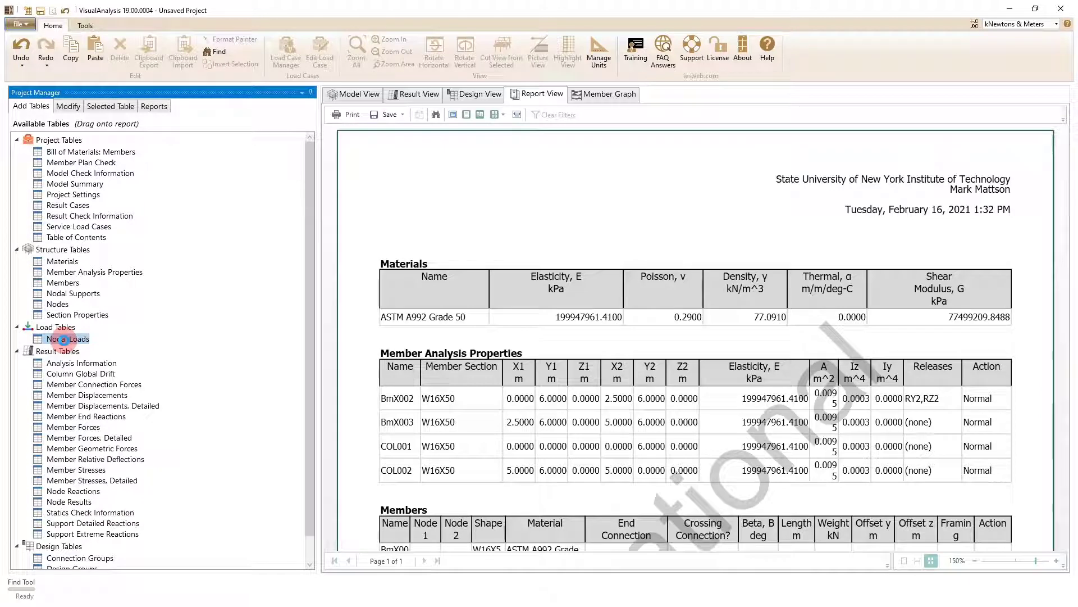
pyautogui.doubleClick(64, 340)
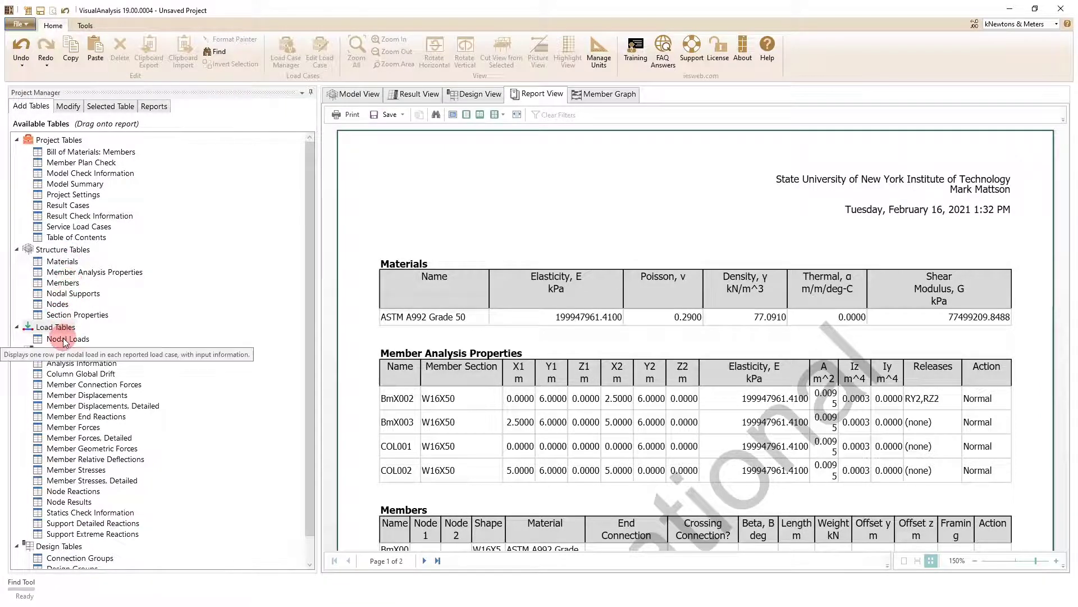
# Scroll down the report and drag the Member Forces result table in below Nodal Loads
pyautogui.scroll(-2, 660, 326)
pyautogui.scroll(-1, 661, 335)
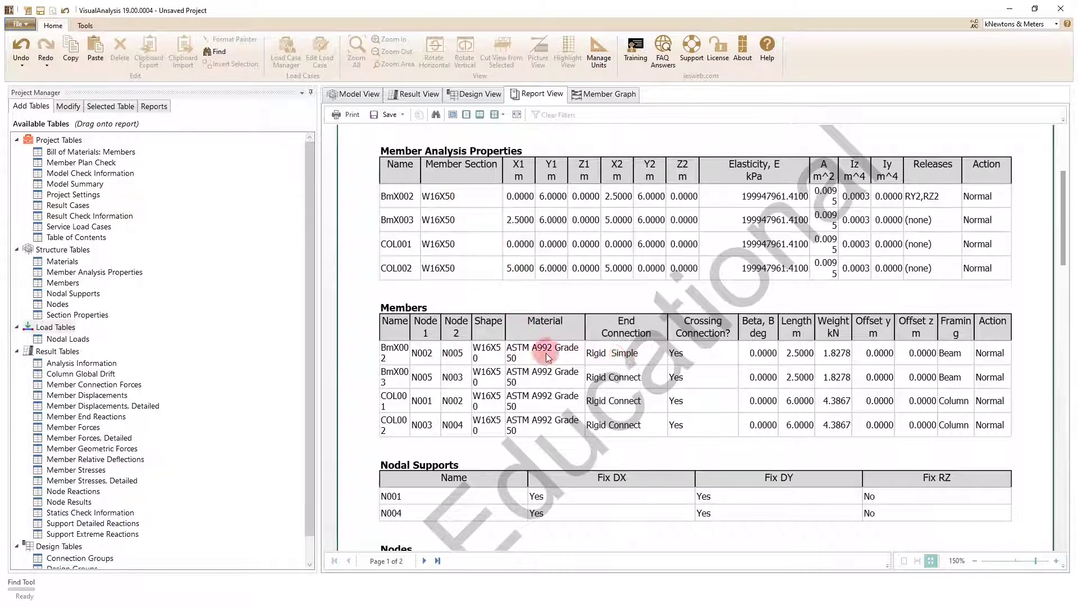
pyautogui.scroll(-4, 625, 368)
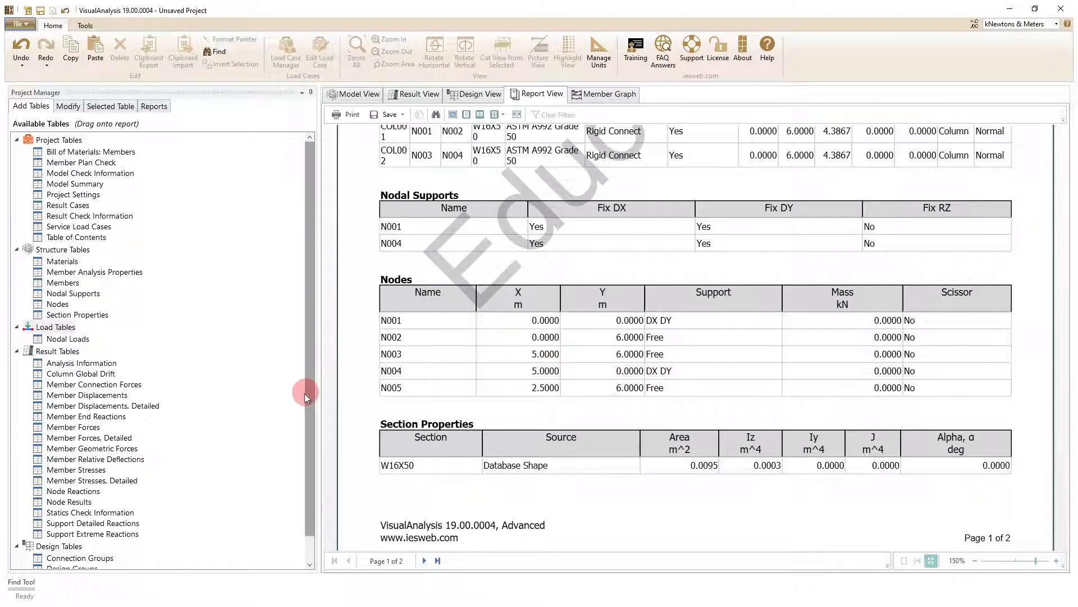
pyautogui.scroll(-5, 530, 422)
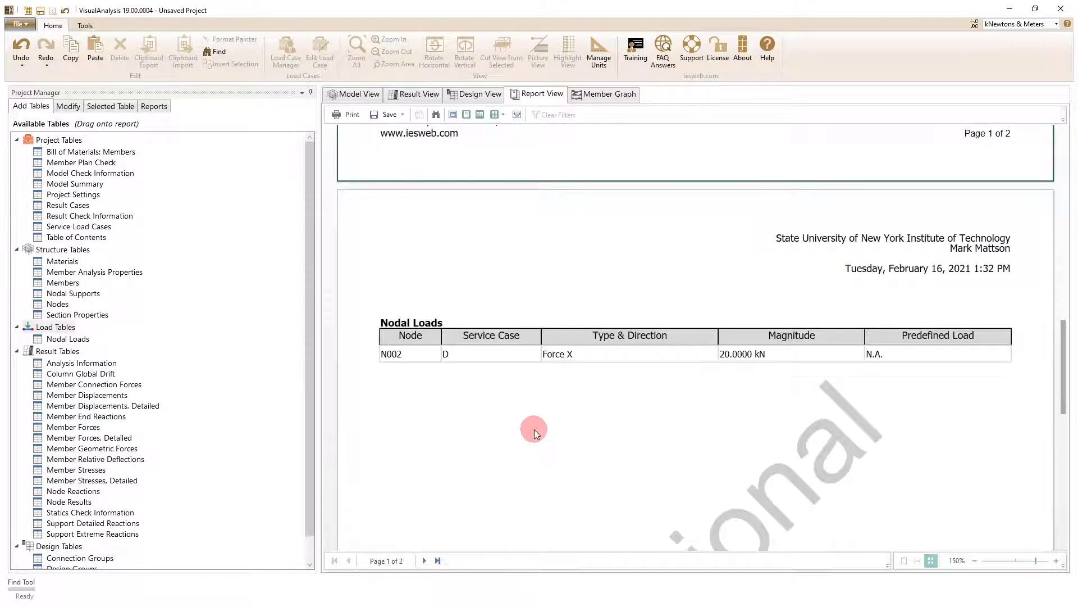
pyautogui.scroll(-2, 208, 438)
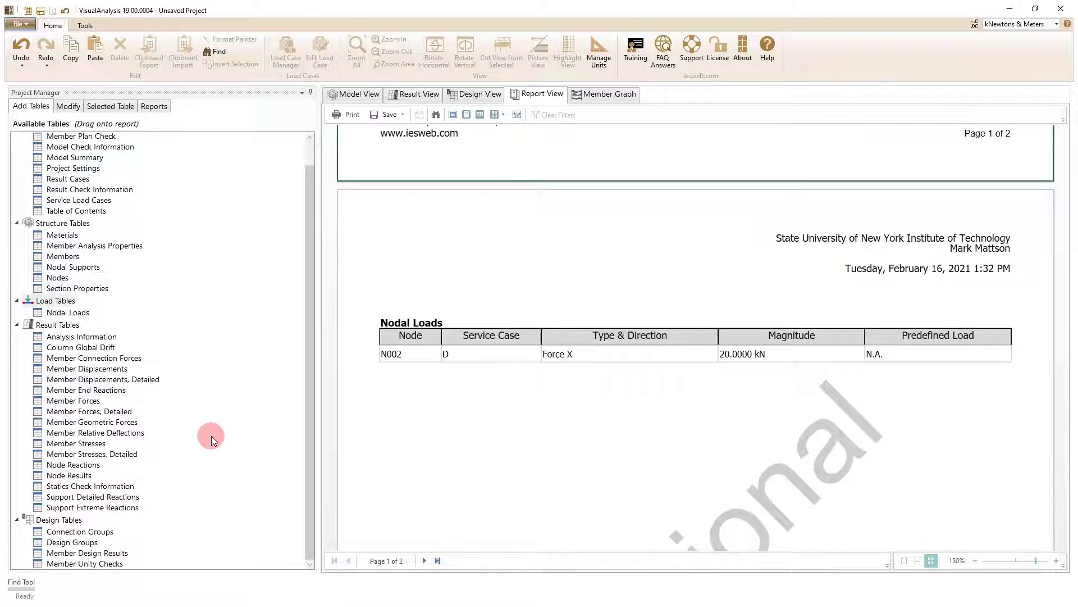
pyautogui.click(97, 400)
pyautogui.moveTo(97, 401); pyautogui.dragTo(417, 443)
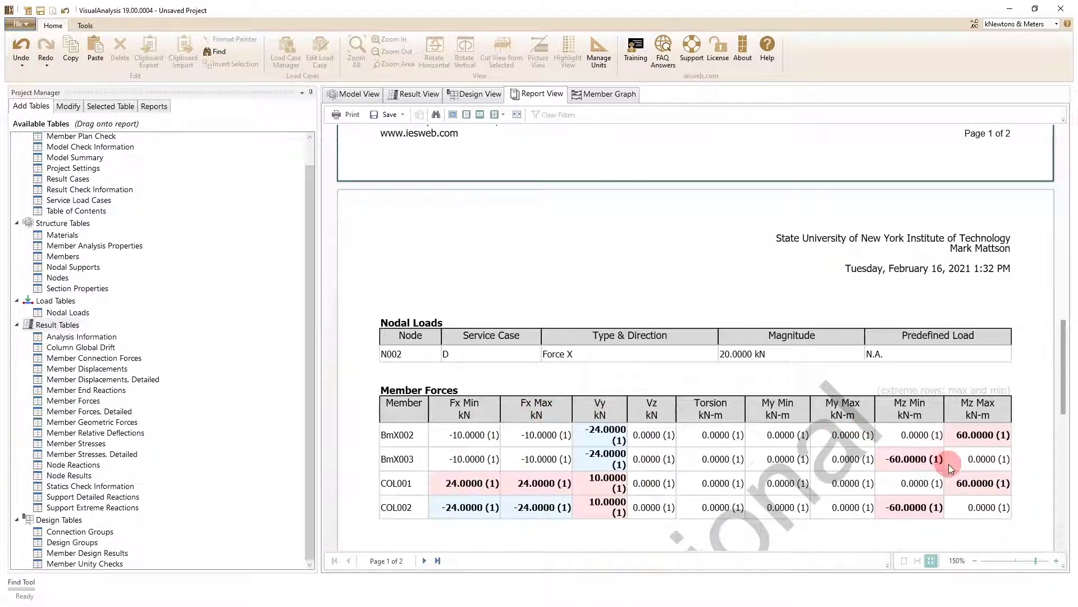
# Toggle Extreme Rows off and back on for the Member Forces table
pyautogui.click(455, 437)
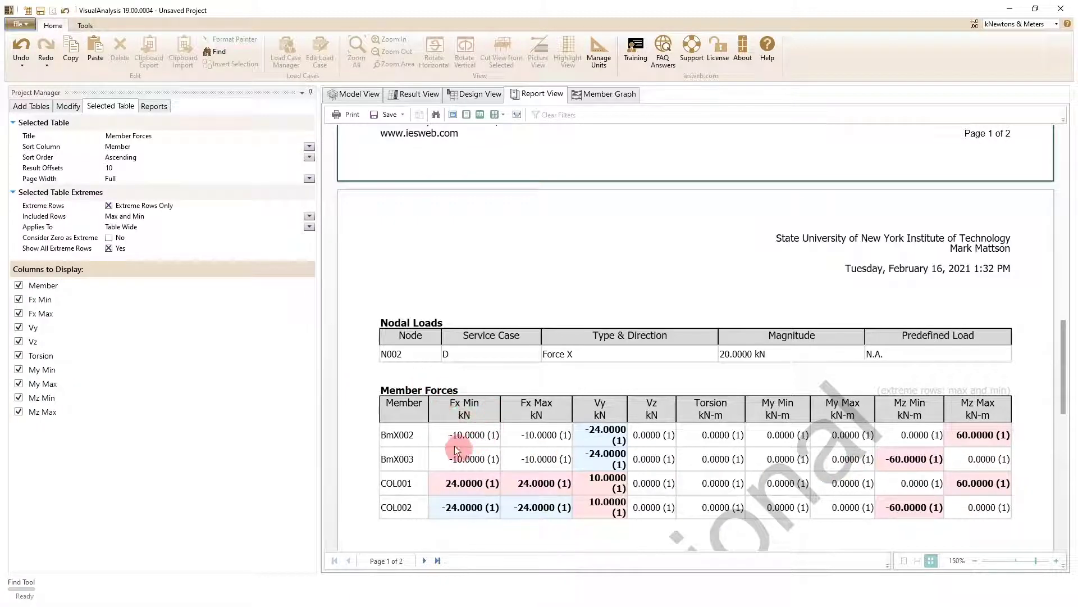
pyautogui.click(115, 205)
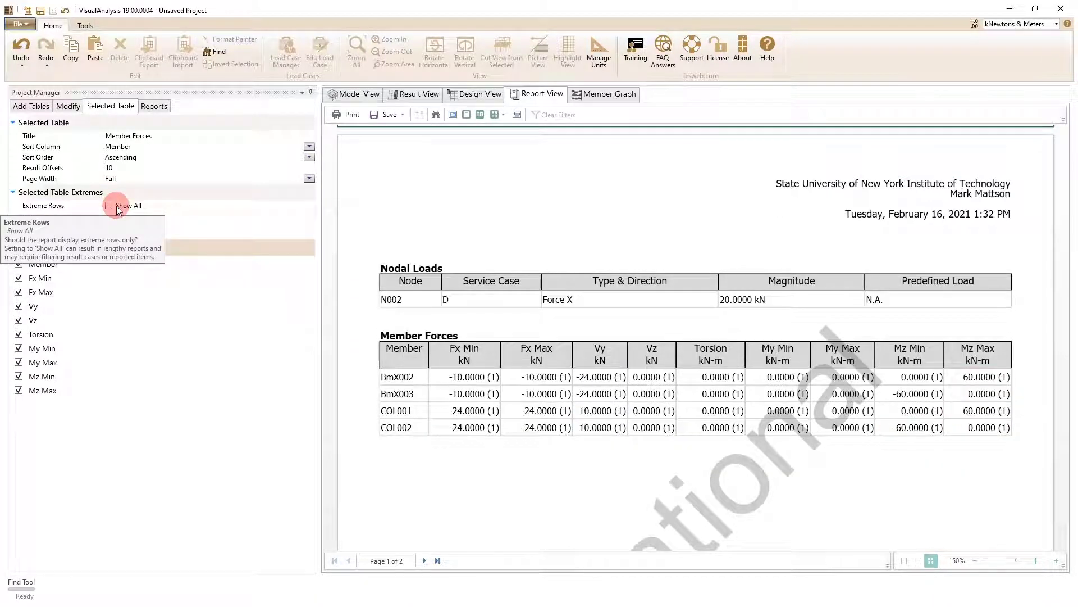
pyautogui.click(116, 206)
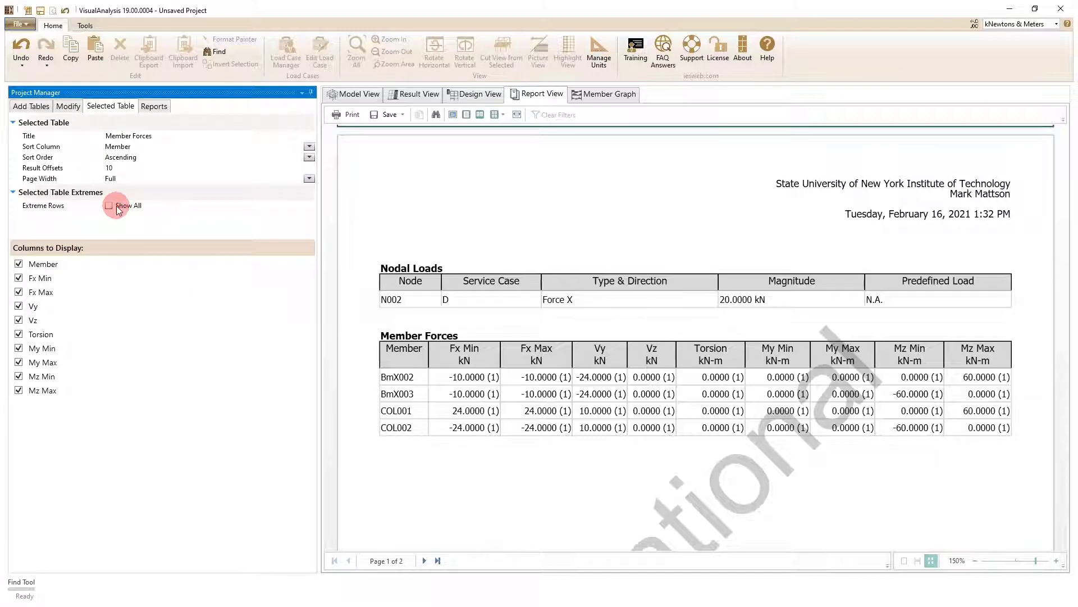
pyautogui.click(660, 365)
pyautogui.scroll(-5, 660, 365)
pyautogui.scroll(-15, 662, 365)
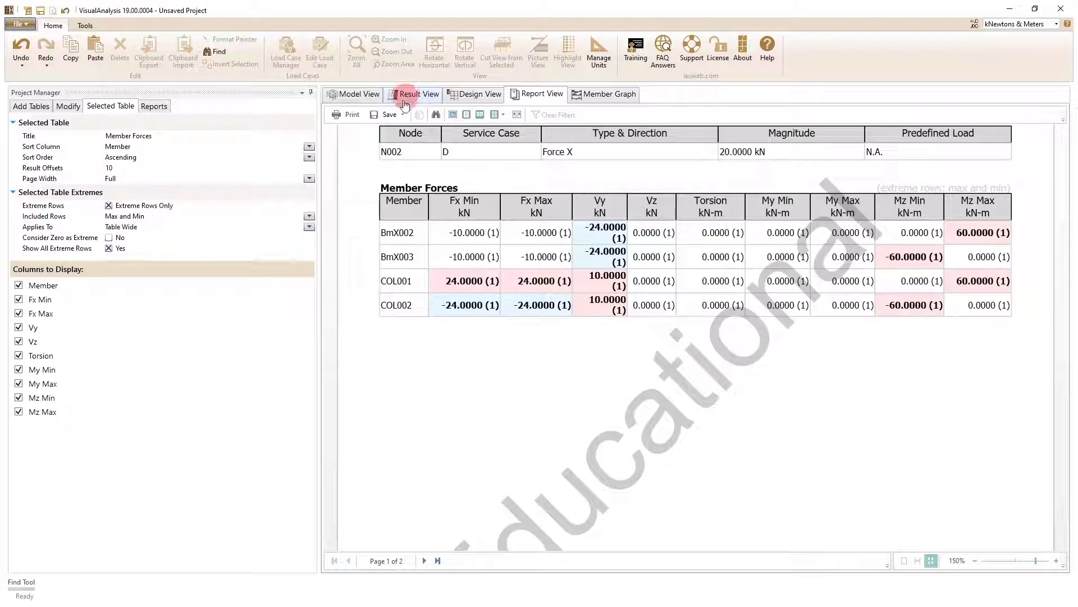
# Check the report's Save export formats without saving, then return to Result View
pyautogui.click(388, 116)
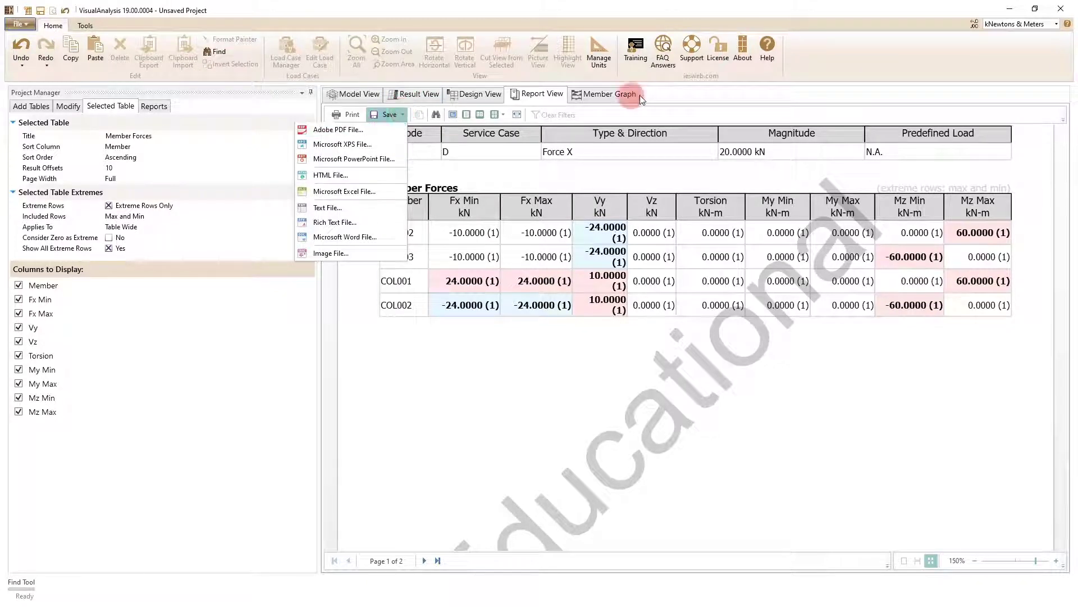
pyautogui.click(680, 94)
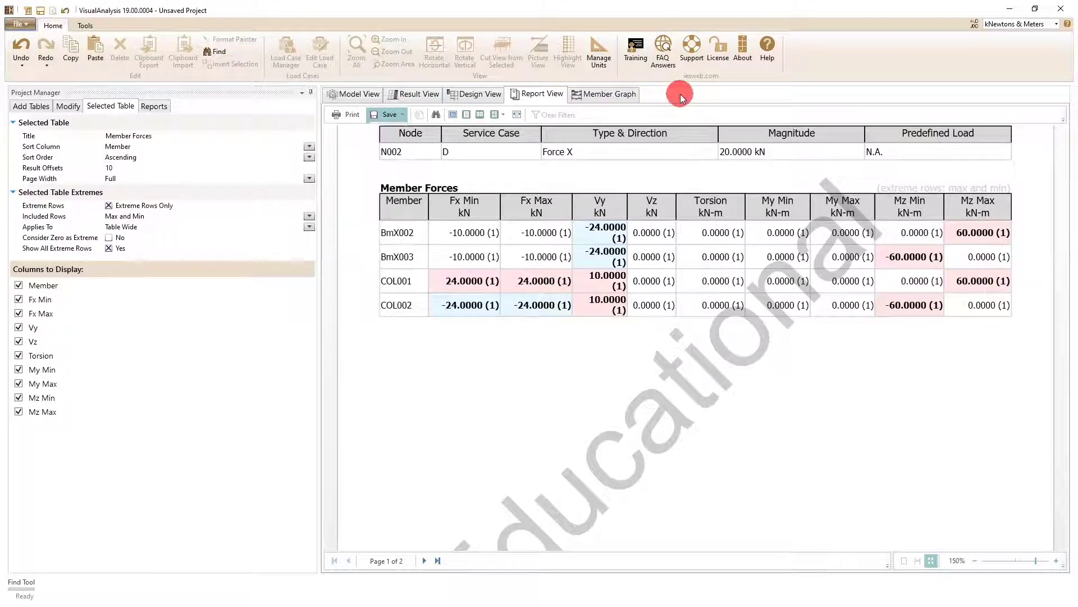
pyautogui.click(410, 94)
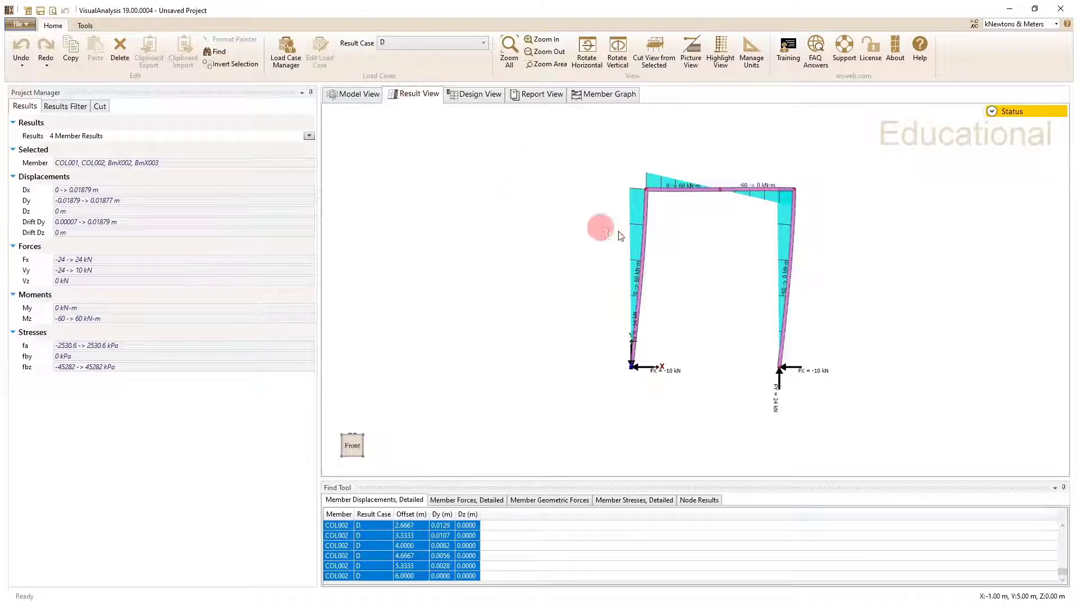